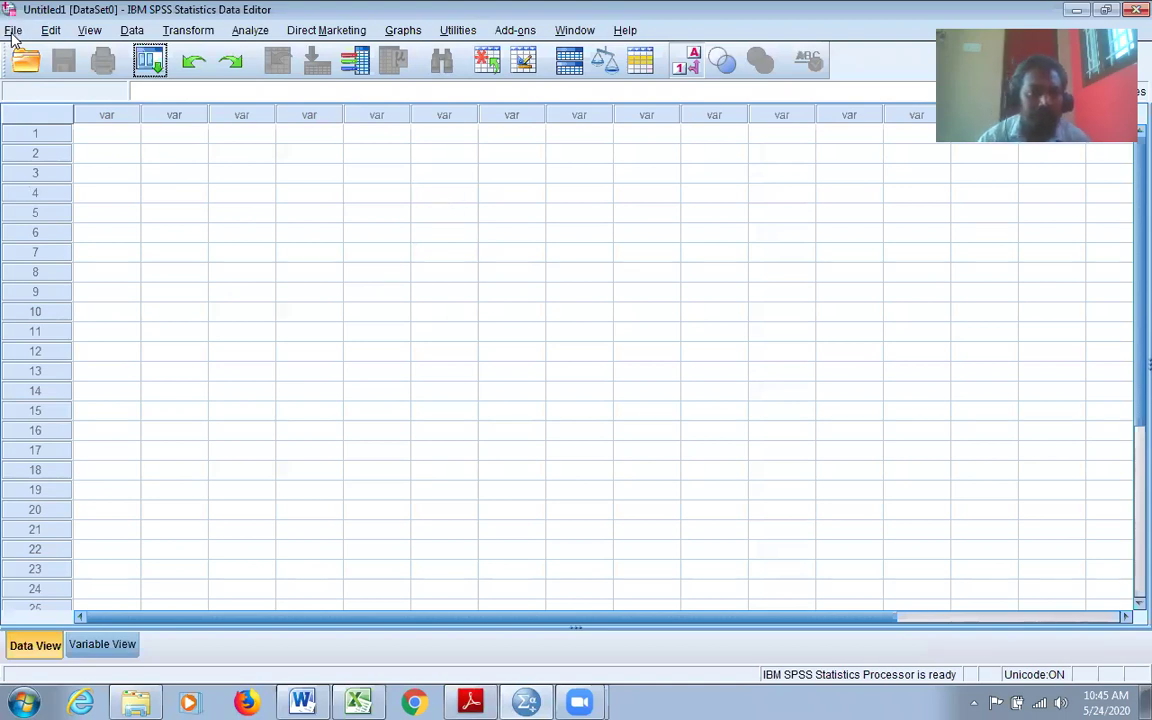
Step: Switch to Excel and examine the datasets across the correlation & regression sheet, from yearly citations through to authorship pattern and citations received
click(358, 702)
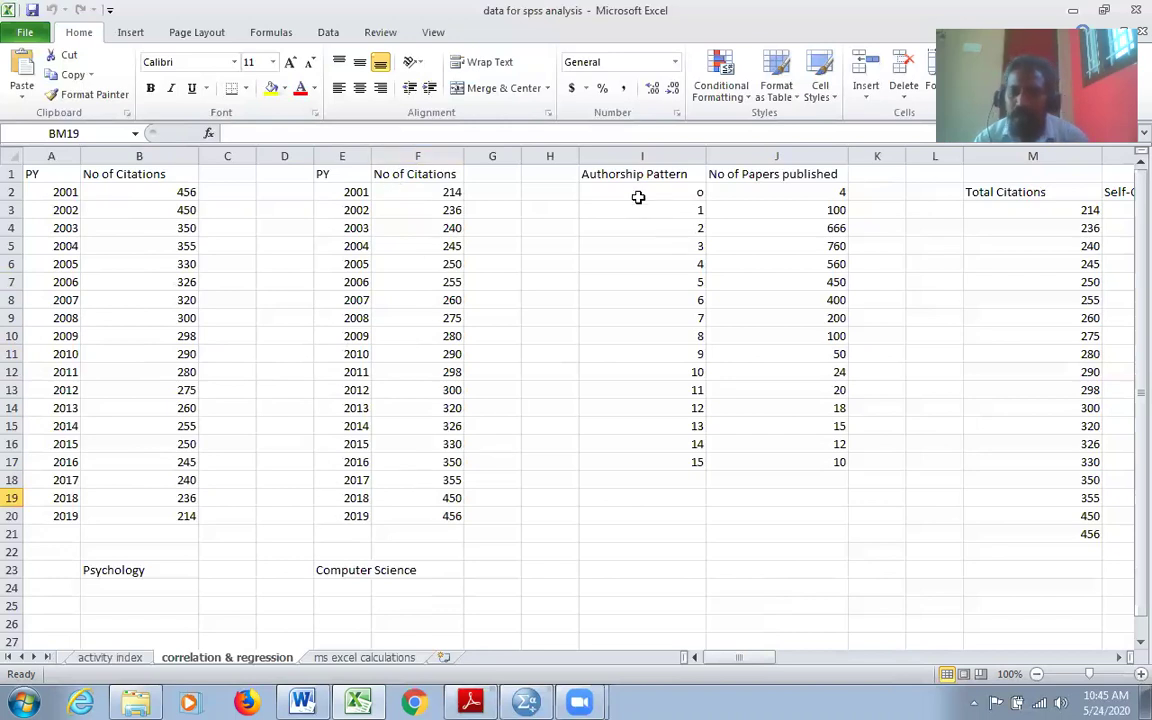
click(1121, 658)
click(1121, 658)
click(1121, 658)
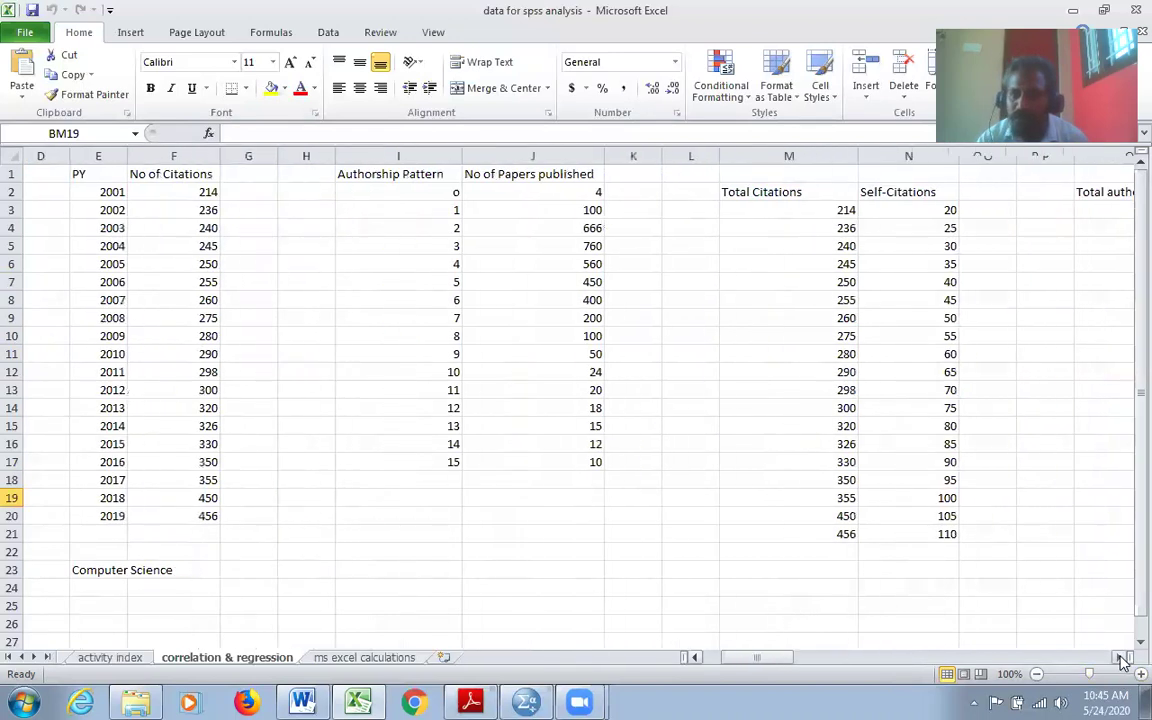
click(1121, 658)
click(1121, 658)
click(1121, 658)
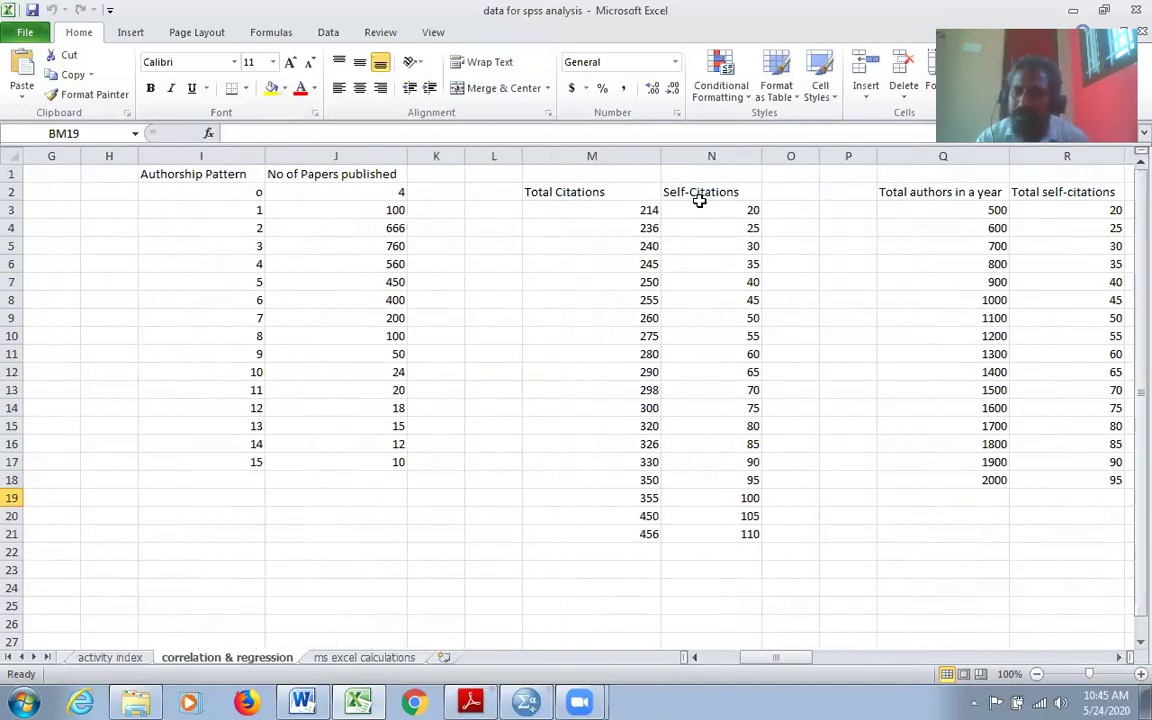
click(1121, 658)
click(1121, 658)
click(1121, 658)
click(1121, 658)
click(1121, 658)
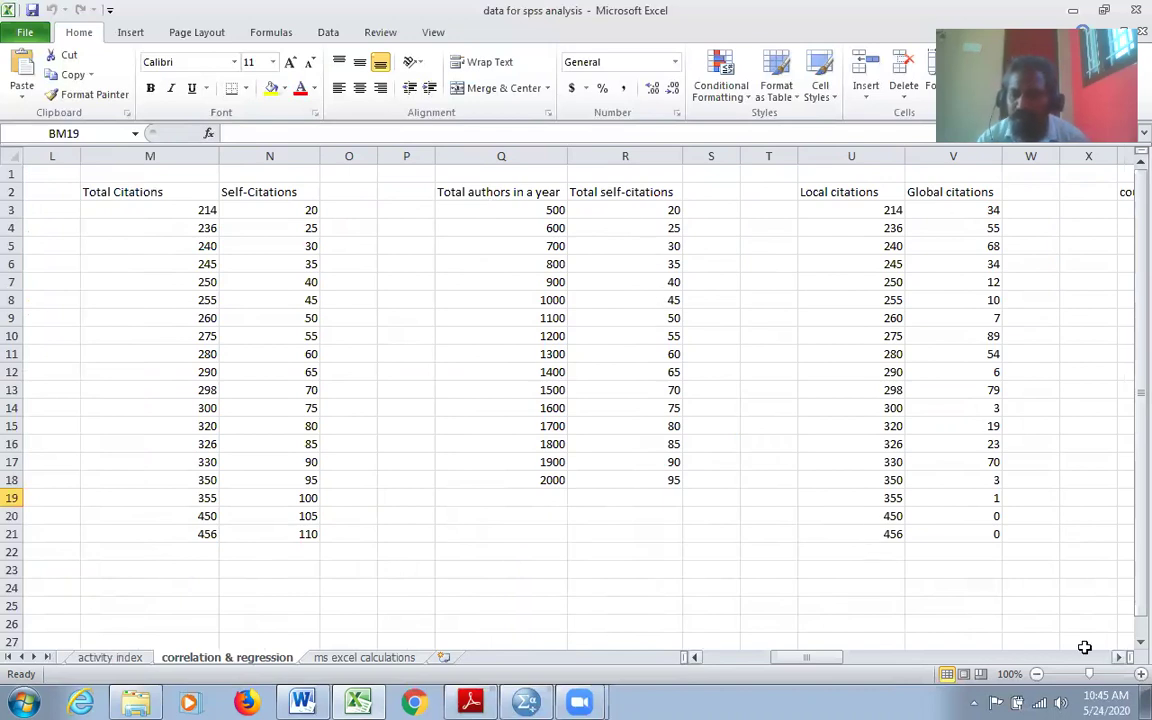
click(1121, 658)
click(1121, 658)
click(1121, 658)
click(1121, 658)
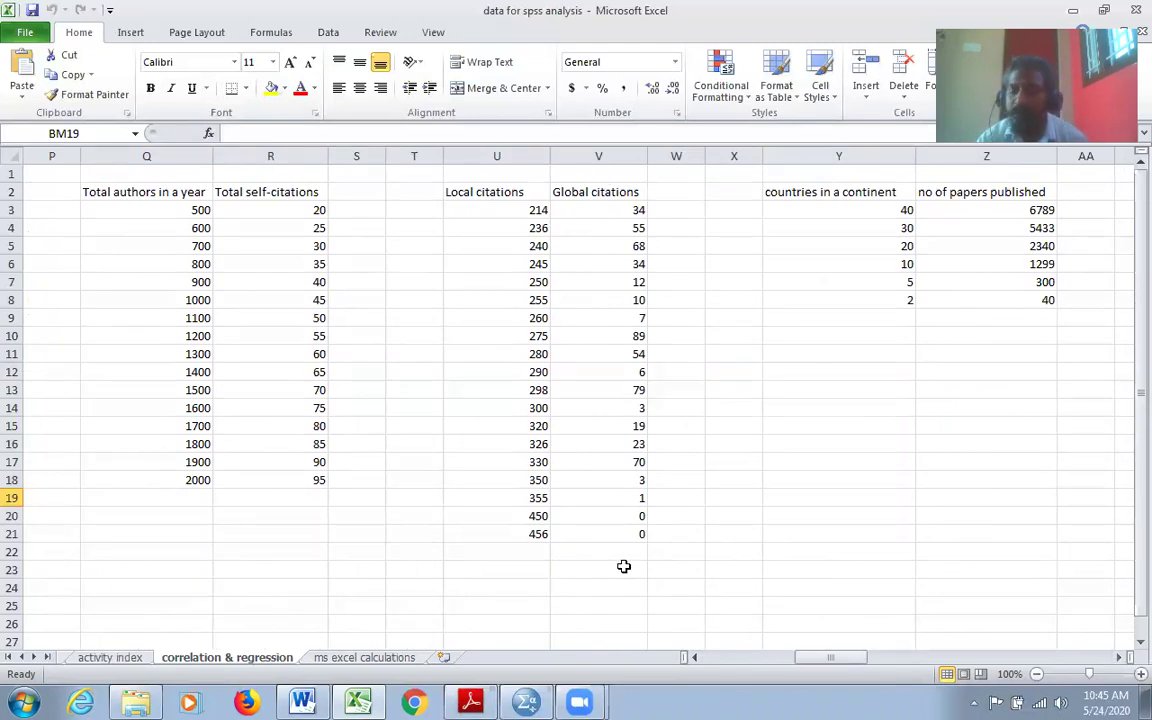
click(1121, 658)
click(1121, 658)
click(1121, 658)
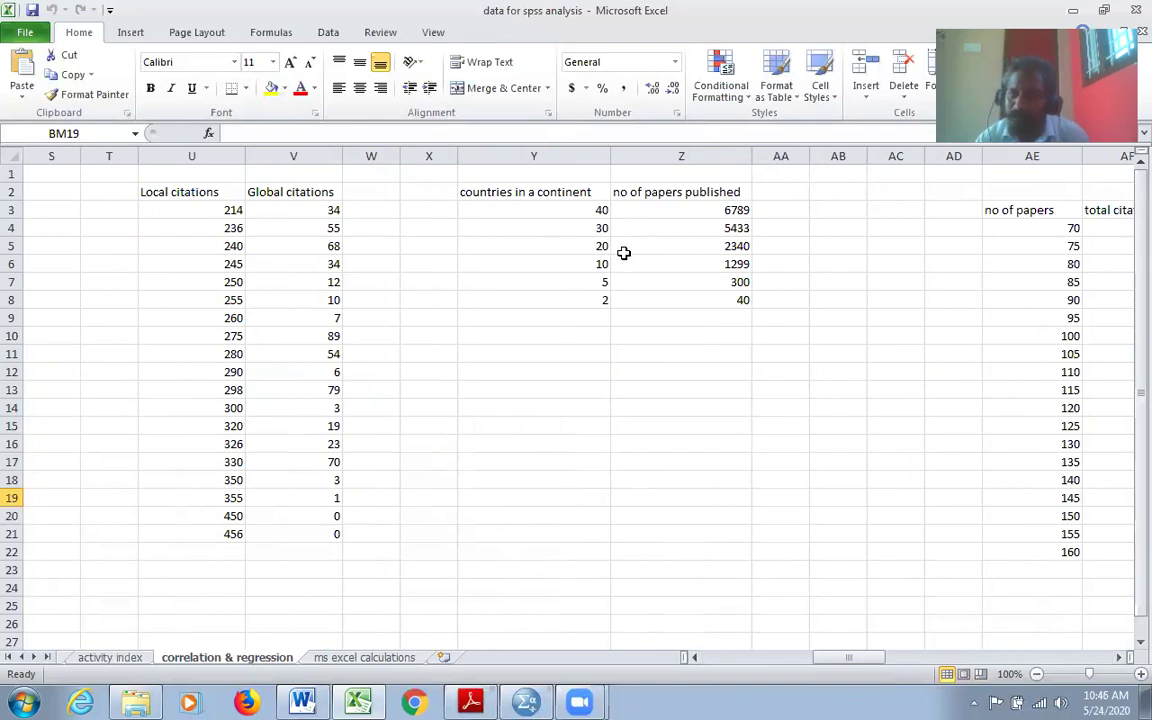
click(1121, 657)
click(1121, 657)
click(1121, 657)
click(1121, 657)
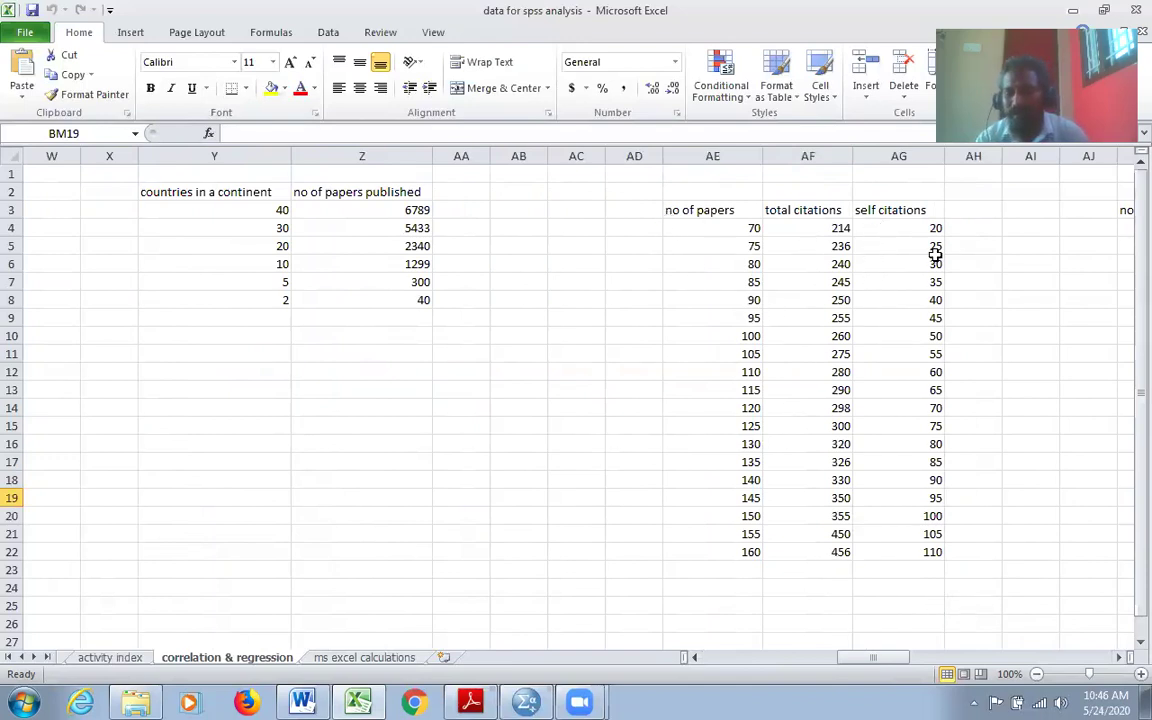
click(1119, 659)
click(1119, 659)
click(1119, 659)
click(1119, 659)
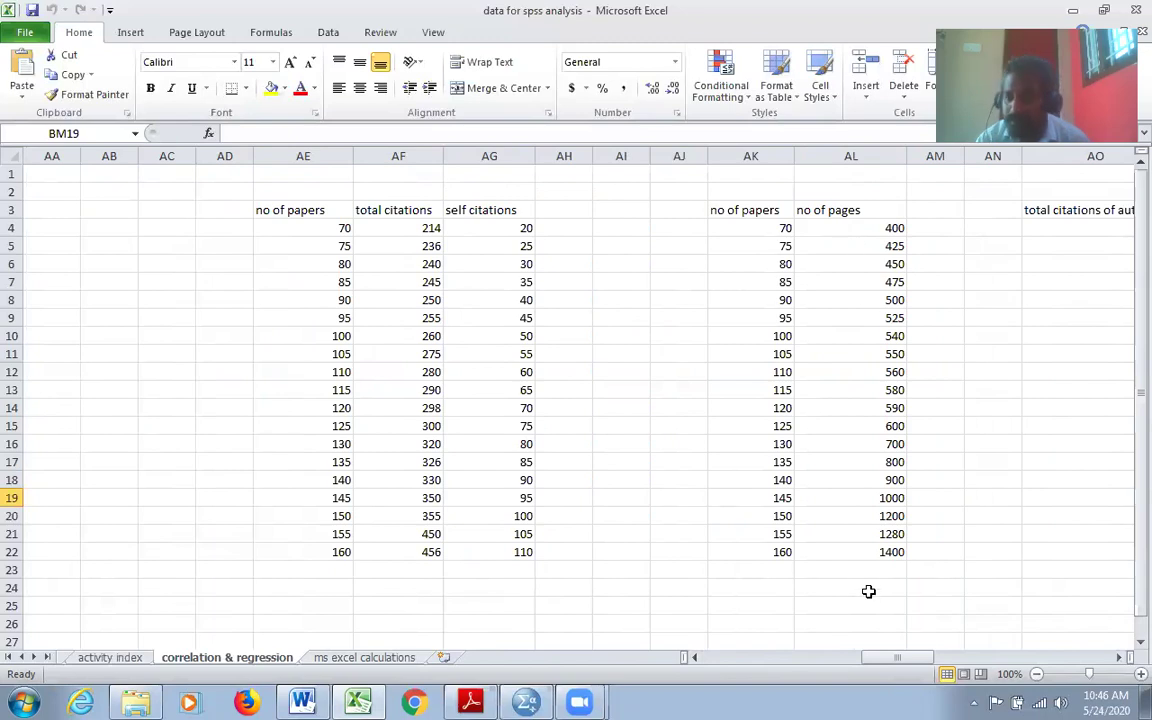
click(1119, 659)
click(1119, 659)
click(1119, 659)
click(1119, 659)
click(1122, 659)
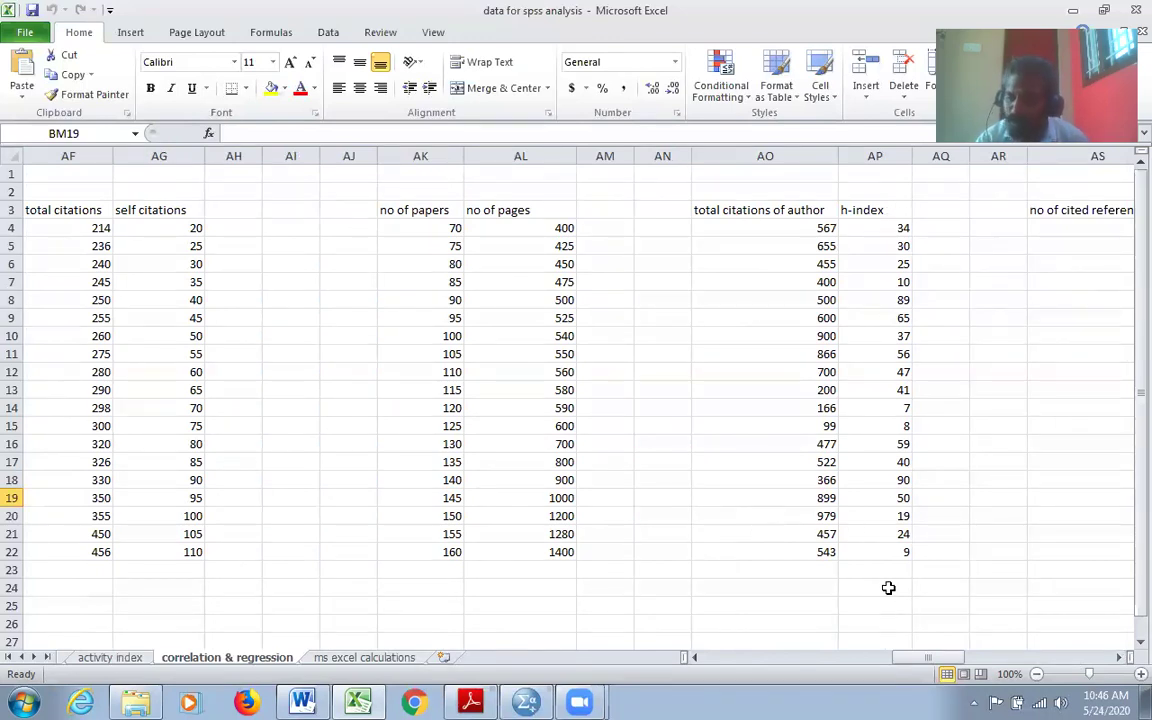
click(1122, 660)
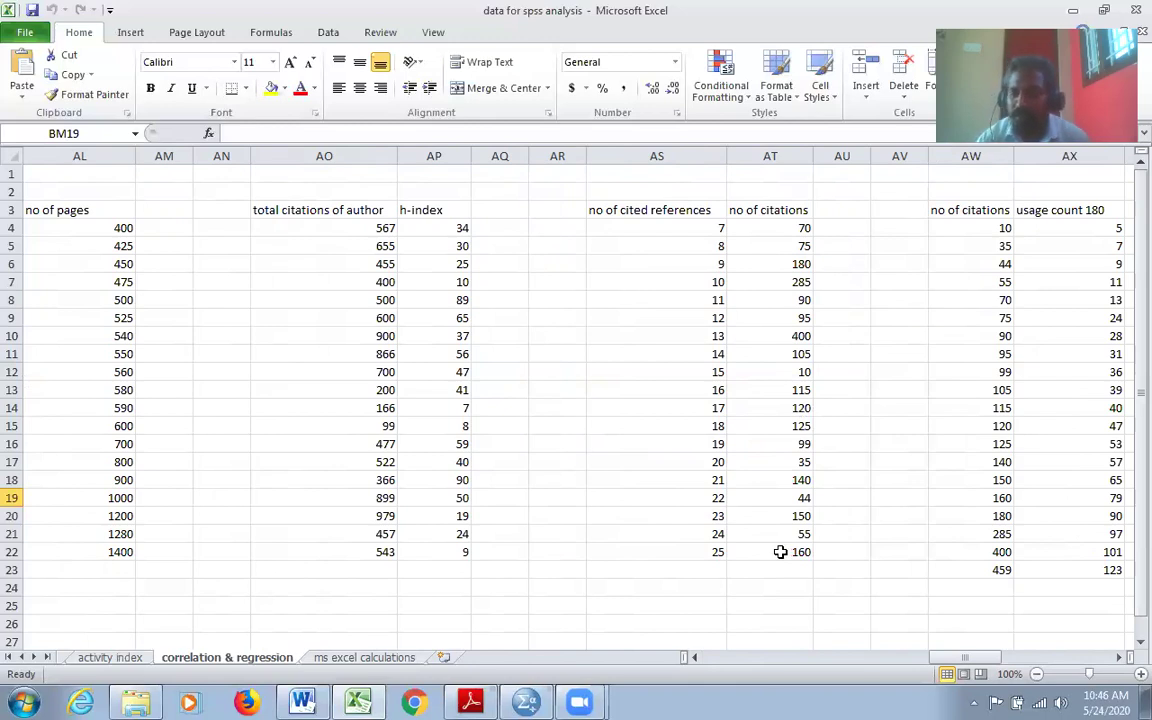
scroll(1004, 600, right, 2)
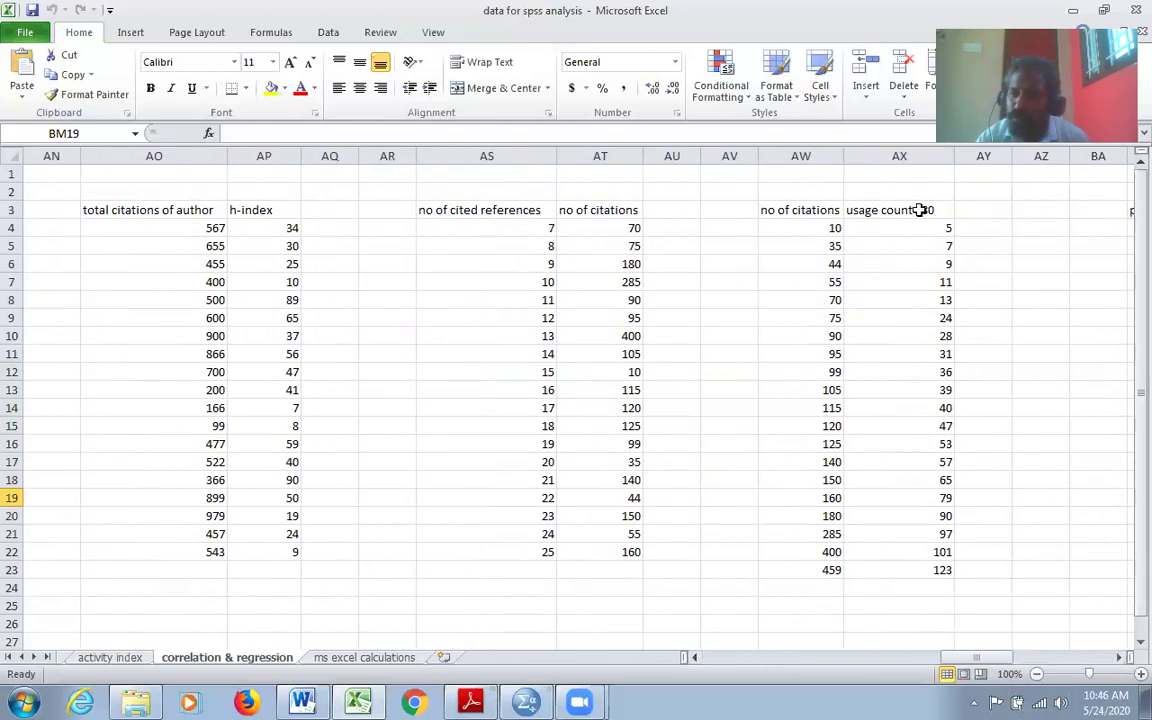
scroll(1104, 636, right, 5)
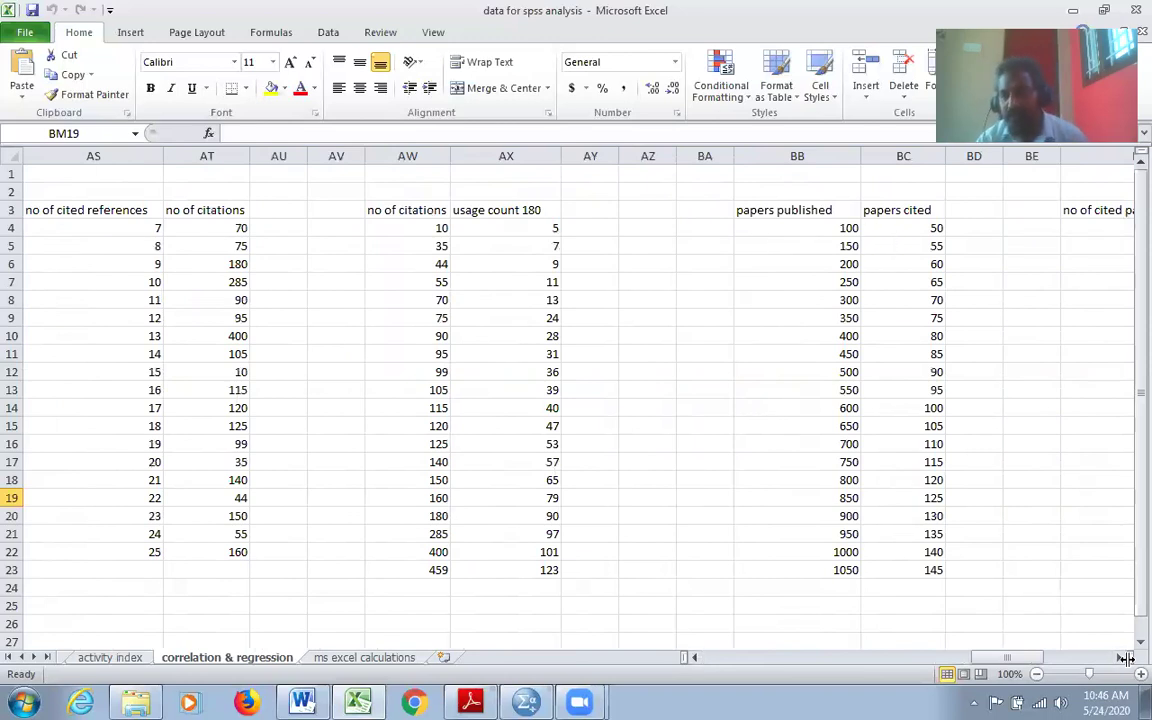
scroll(1125, 658, right, 7)
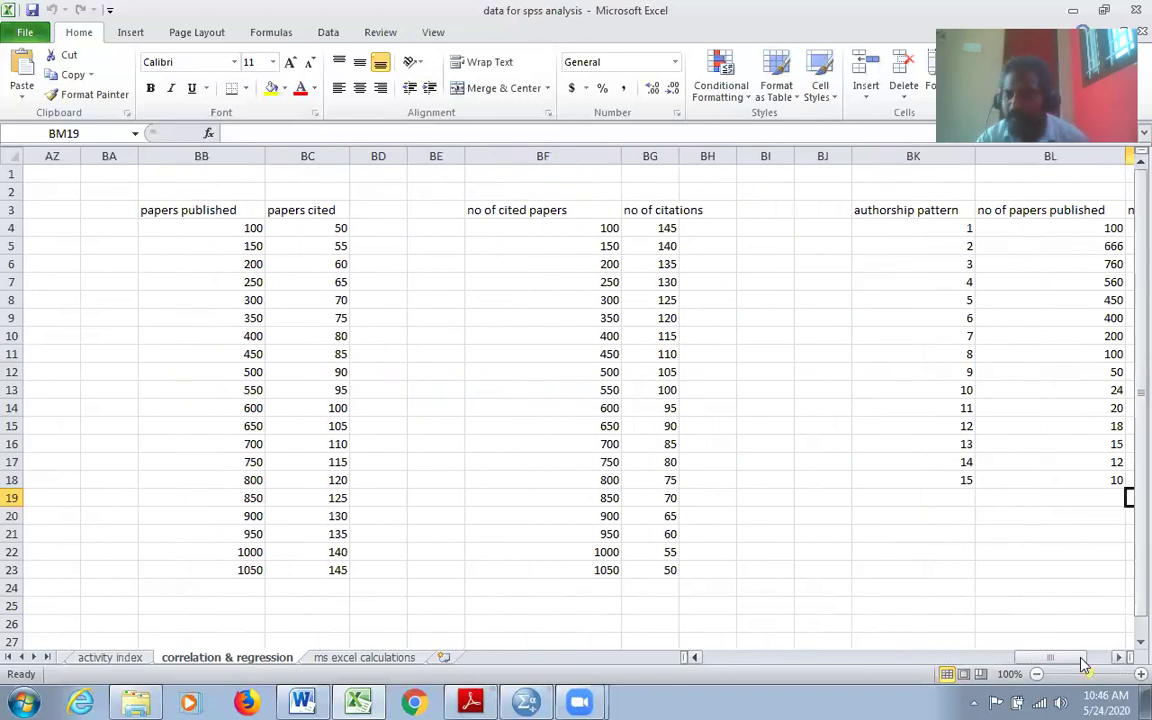
scroll(1122, 660, right, 4)
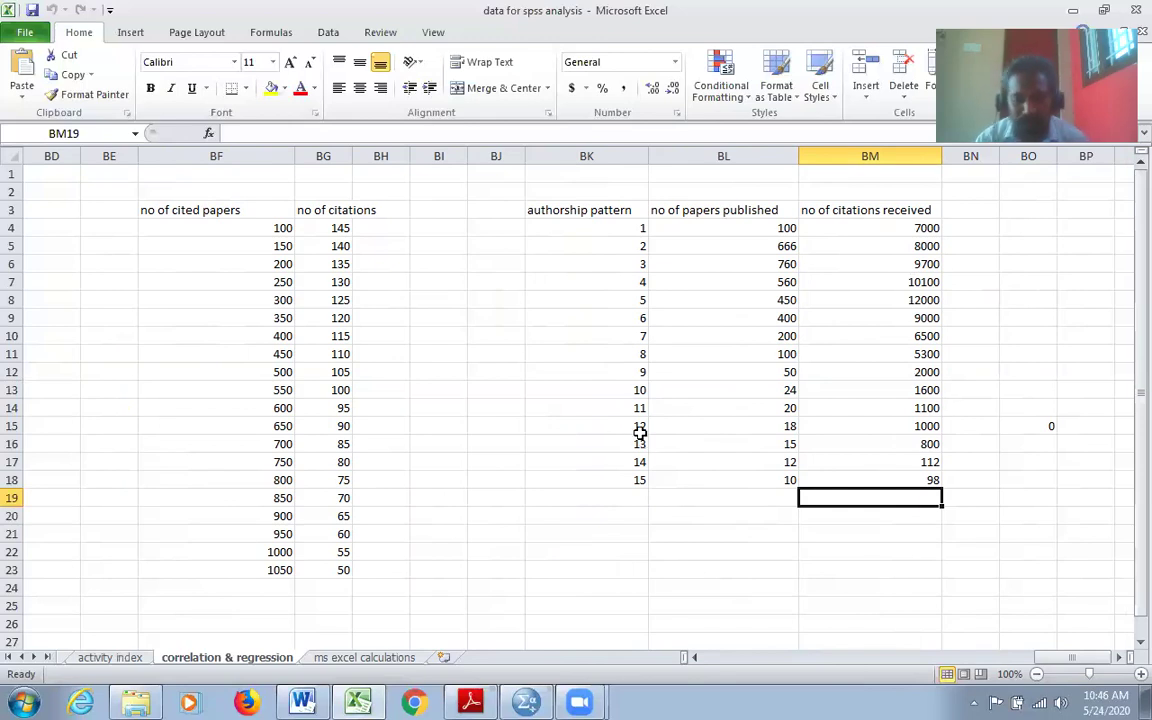
Step: Copy the values under no of papers, total citations and self citations, cells AE4:AG22
click(694, 657)
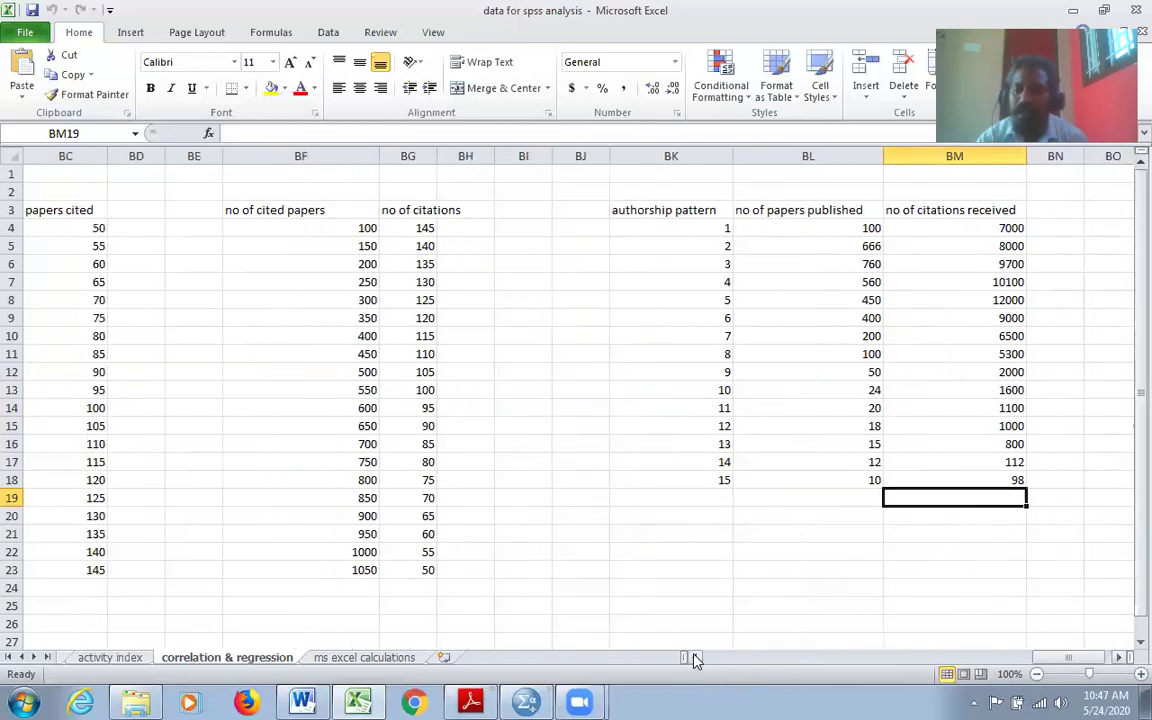
drag(696, 660, 696, 660)
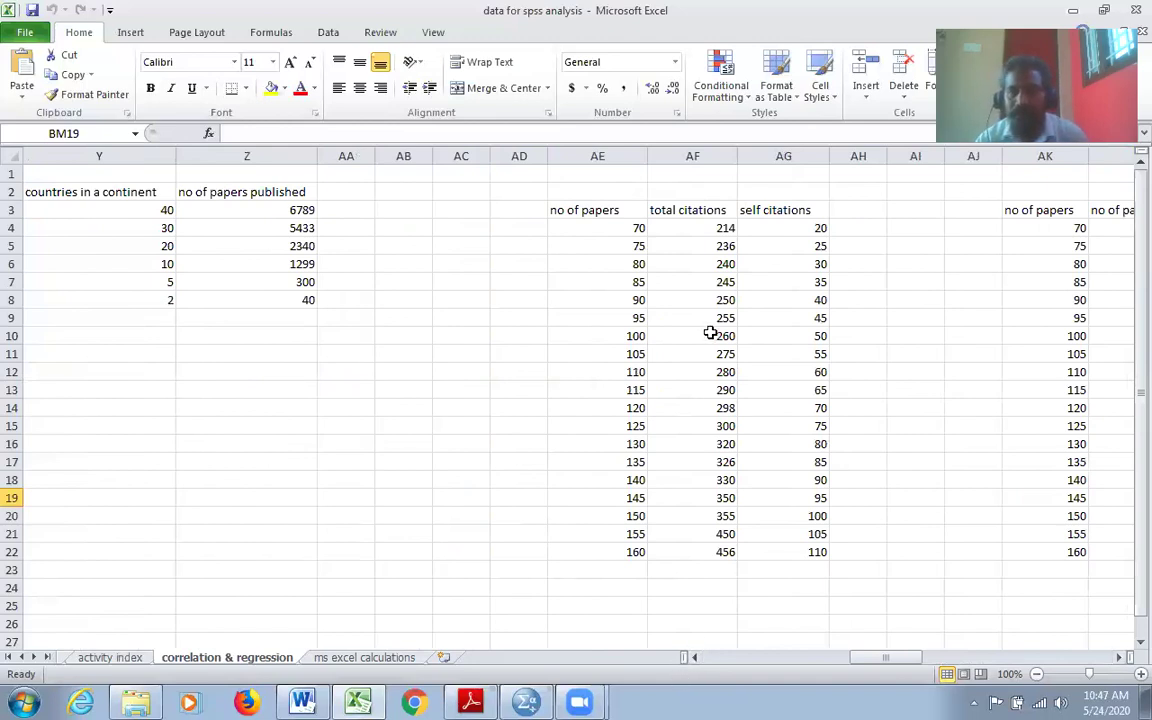
drag(622, 228, 787, 545)
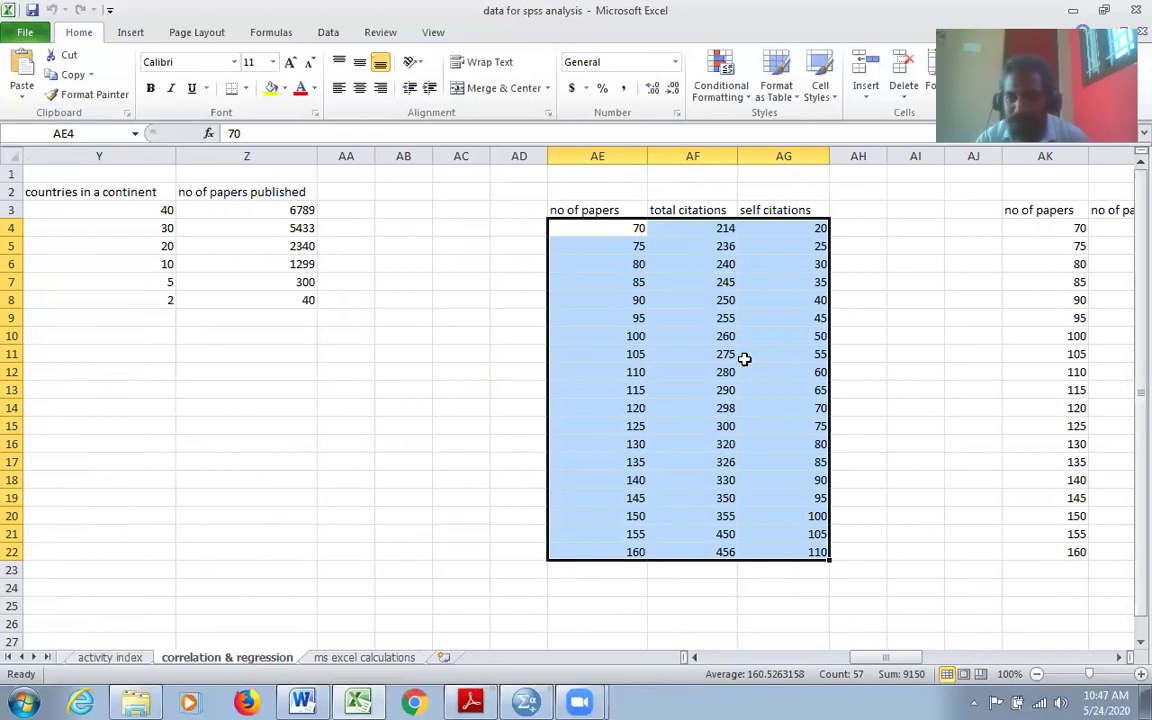
right_click(706, 272)
click(768, 302)
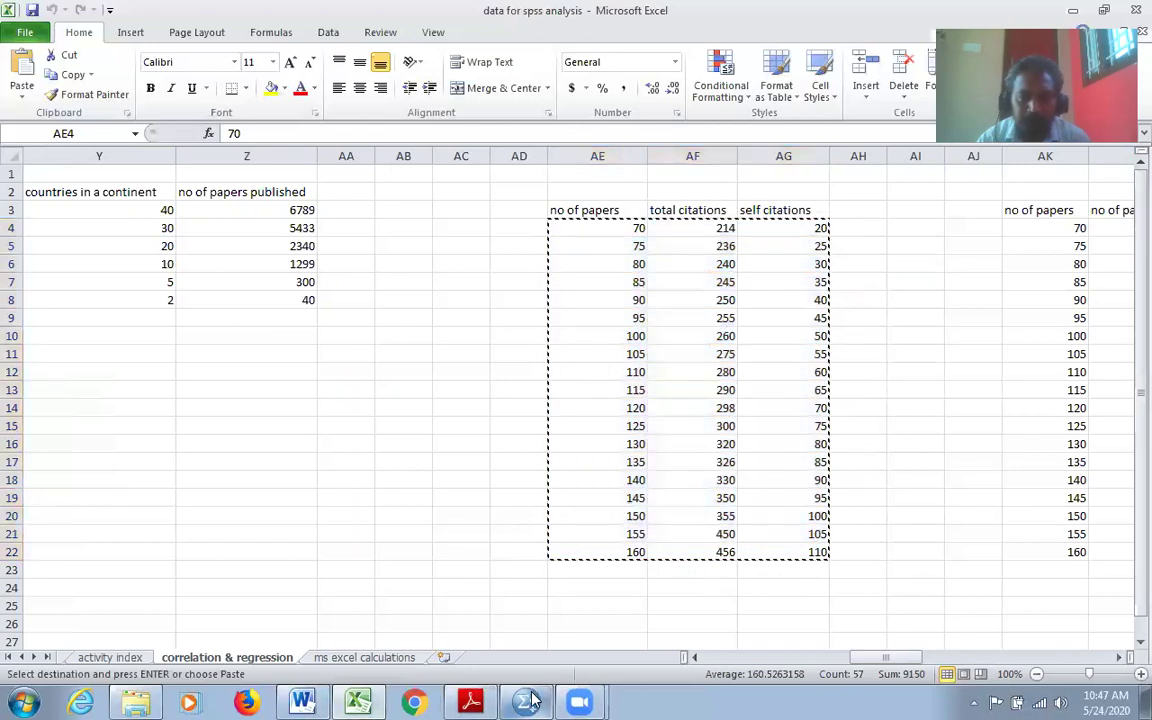
Step: Switch to SPSS and paste the copied values into the empty dataset, starting at the first row of the first variable
click(527, 702)
click(107, 140)
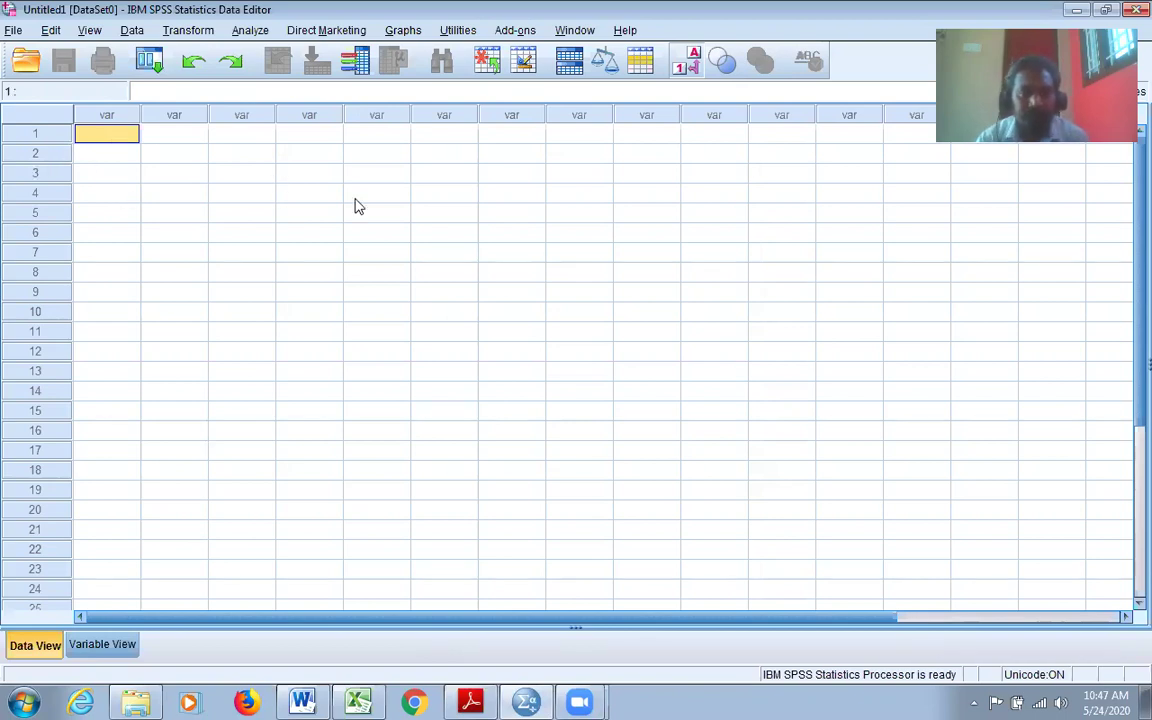
key(ctrl+v)
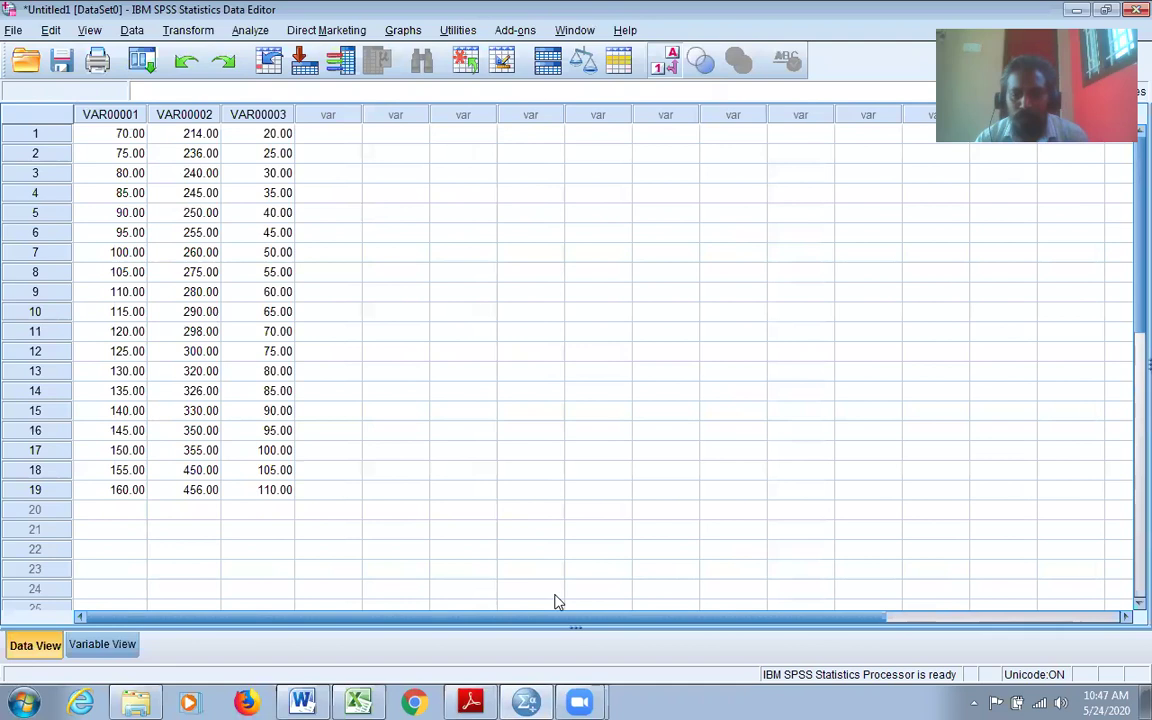
Step: Check the source headings in Excel, then label the three SPSS variables Papers, TC and Selfcitations
click(358, 702)
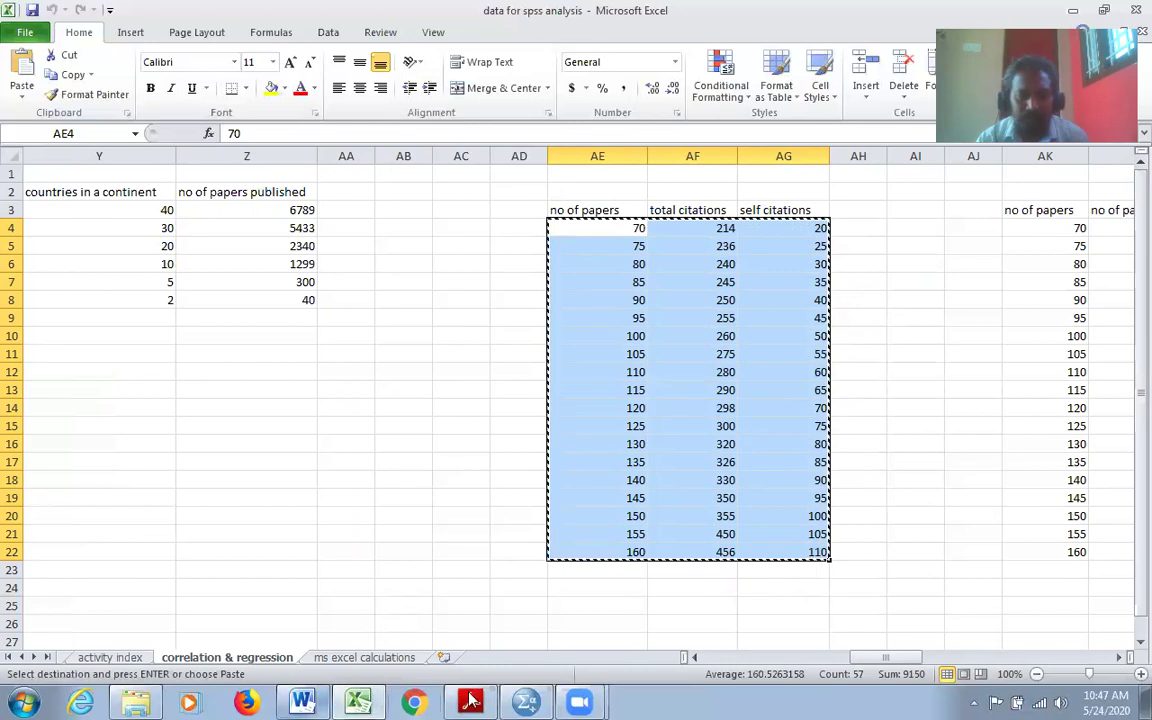
key(alt+Tab)
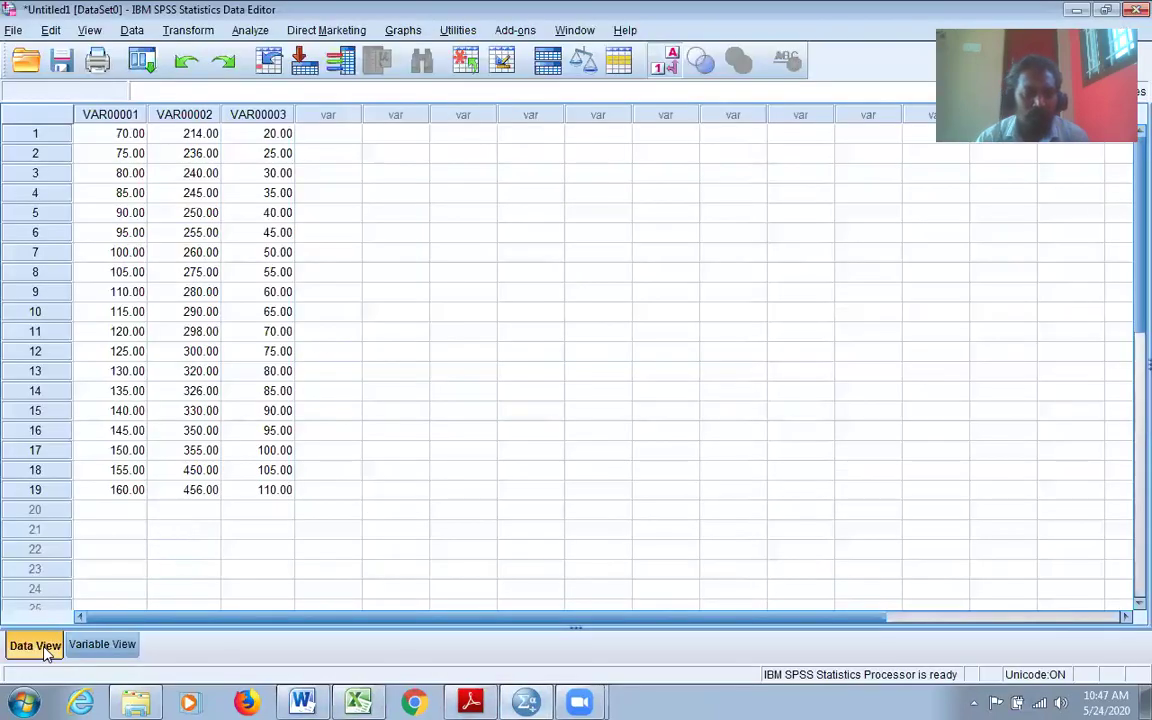
click(105, 648)
click(407, 119)
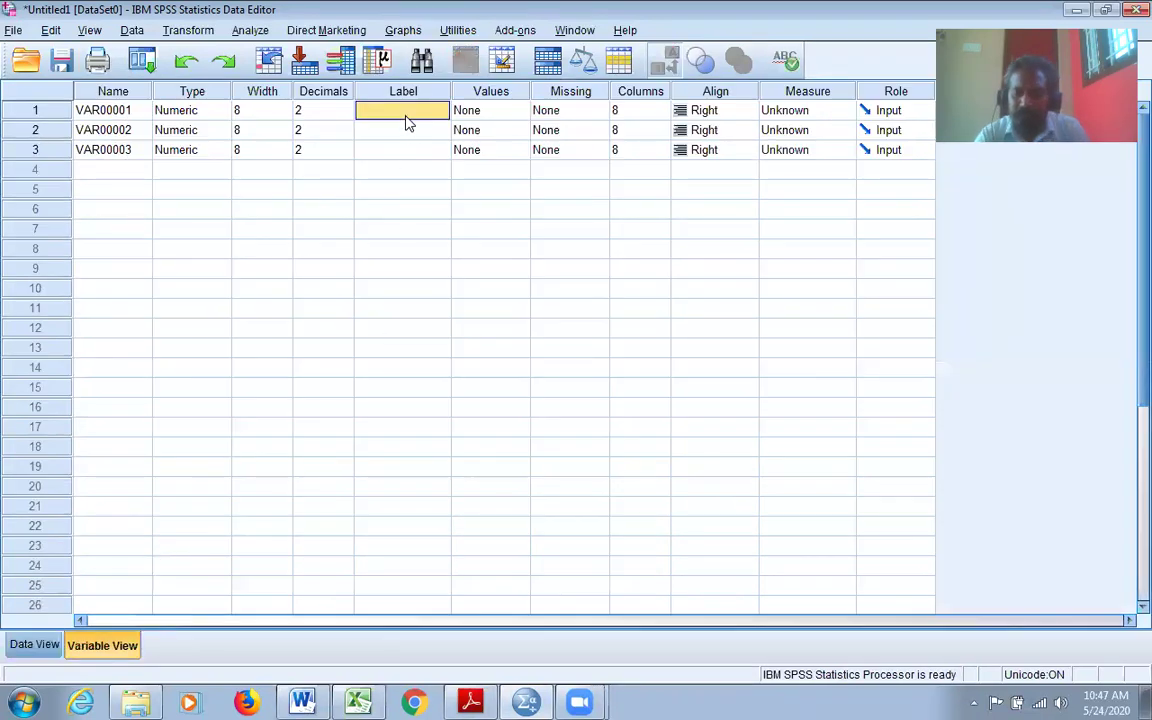
text(Papers)
key(Return)
text(TC)
key(Return)
text(Selfcitations)
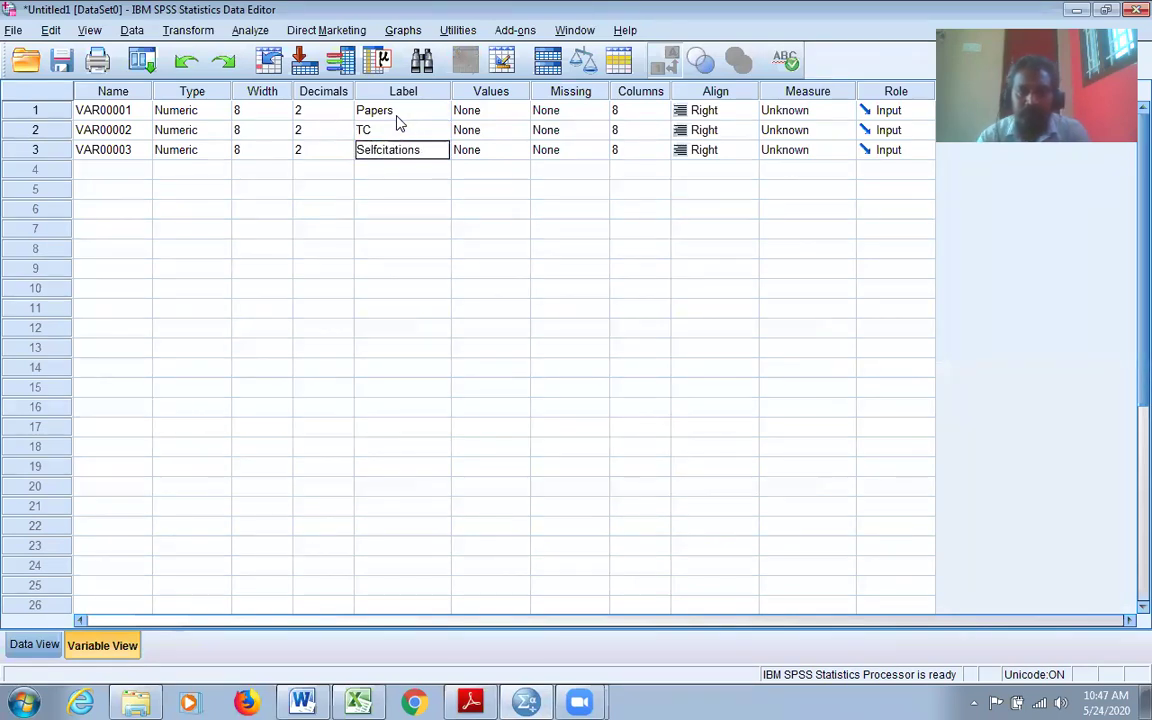
click(490, 250)
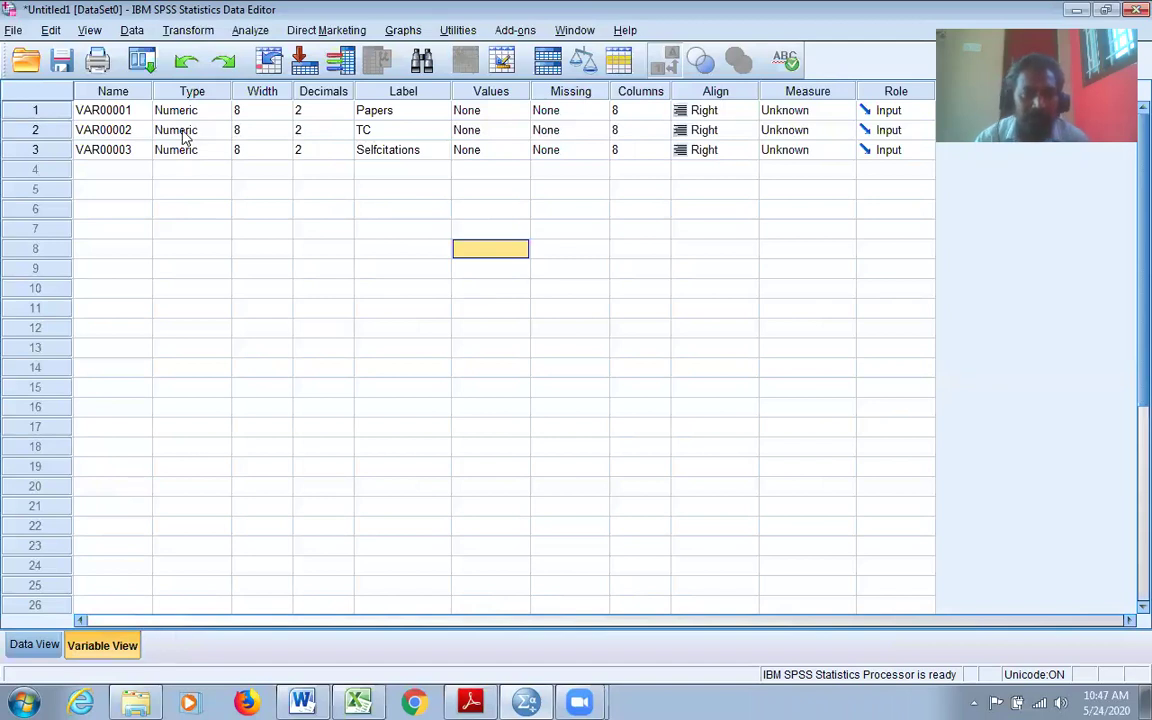
Step: Rename the three variables as Papers, TC and SC, and return to the data values
click(126, 112)
text(P)
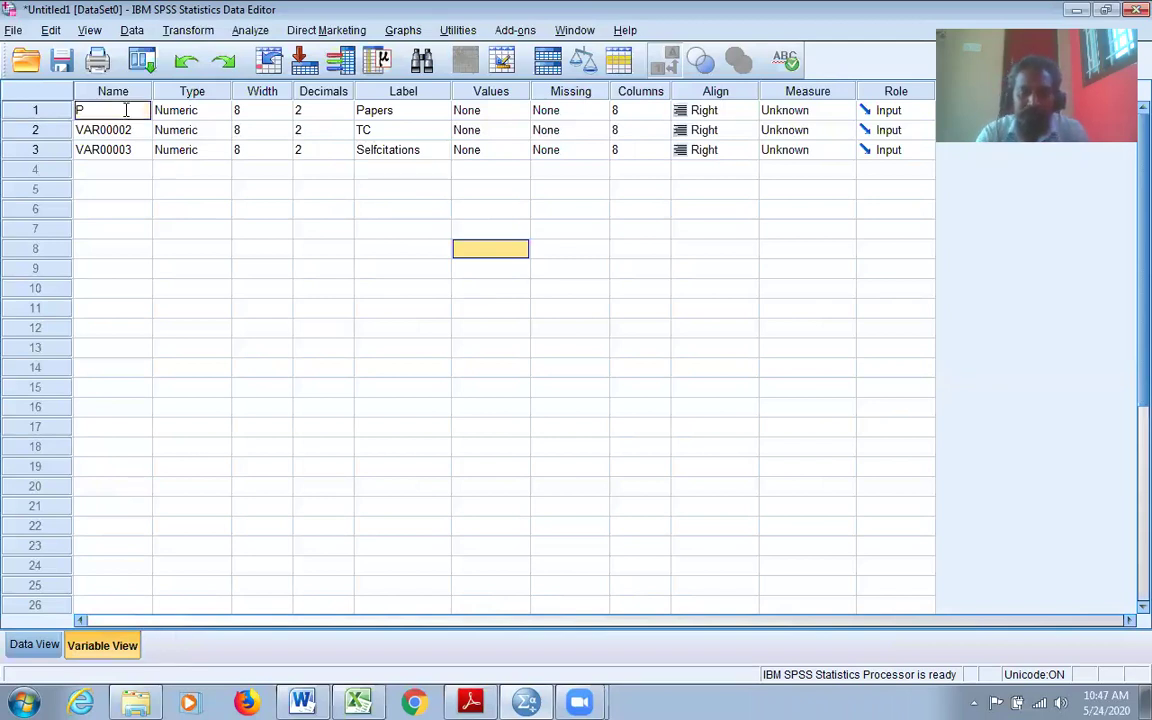
text(apers)
key(Return)
text(TC)
key(Return)
text(SC)
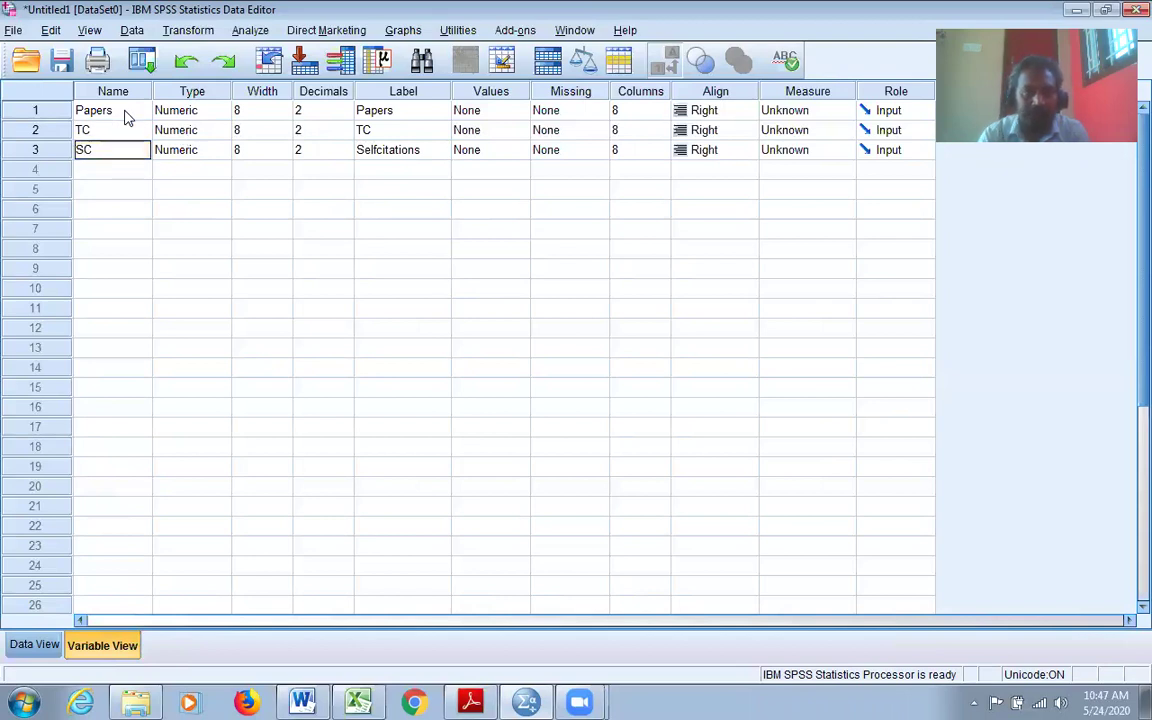
click(180, 266)
click(33, 645)
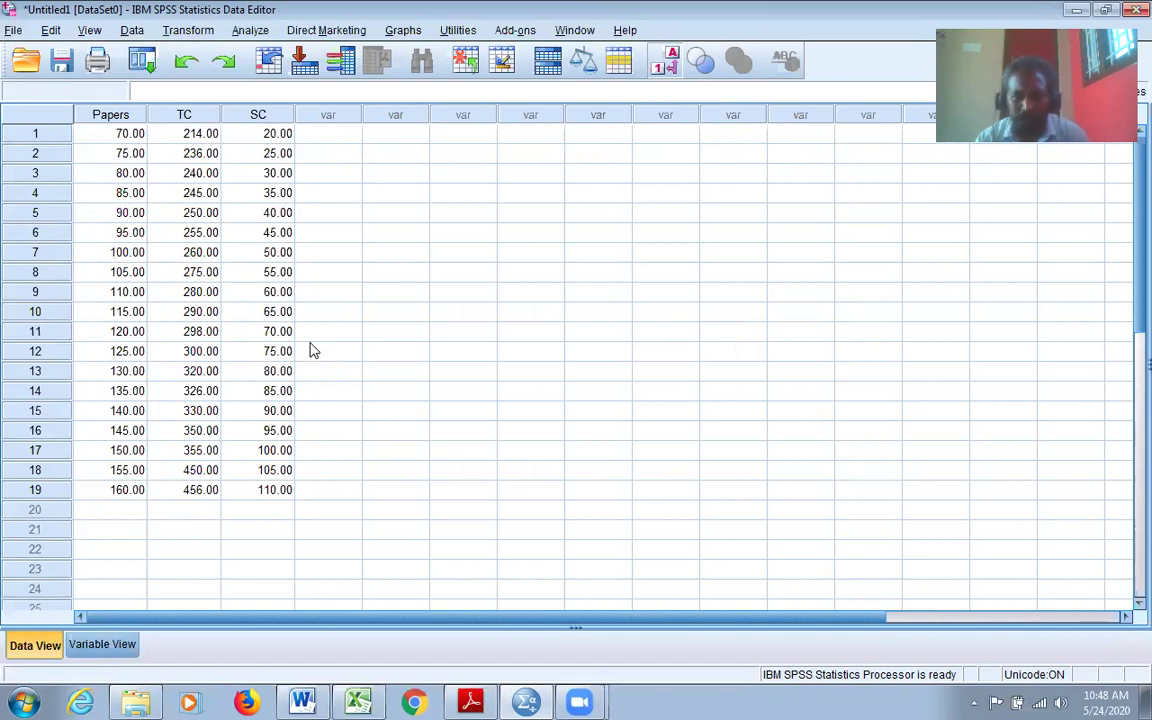
Step: Run a two-tailed bivariate Pearson correlation between Papers and TC, leaving the statistics and missing-value options at their defaults
click(261, 34)
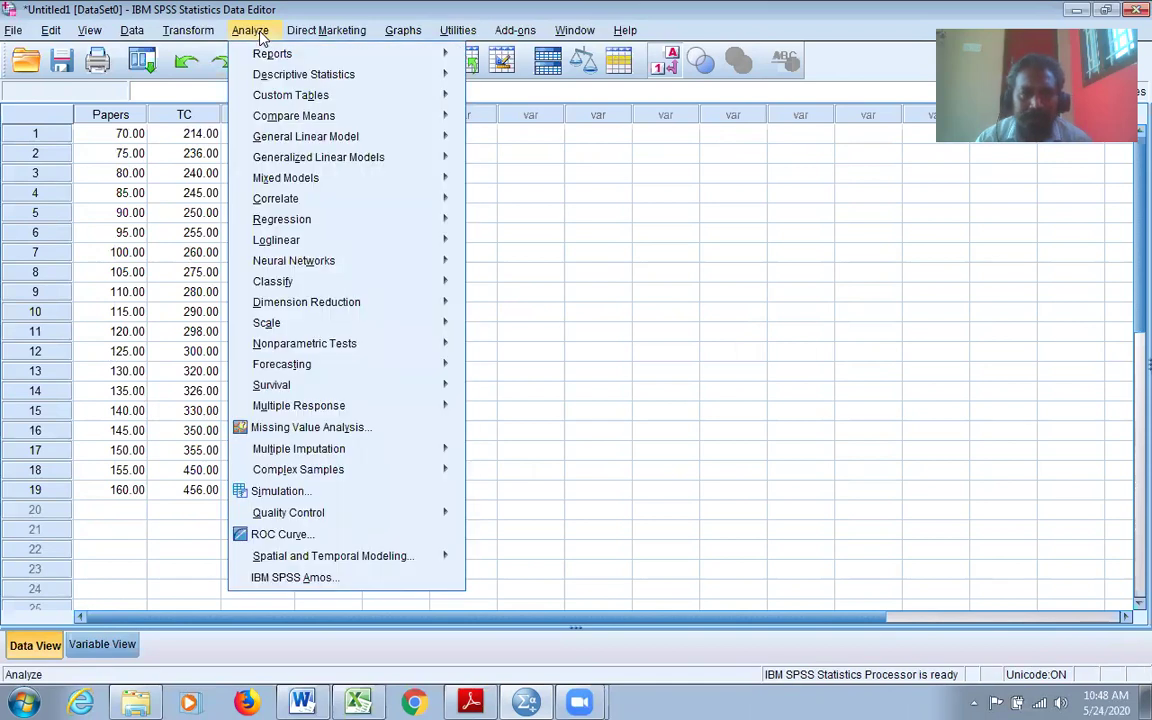
mouse_move(285, 199)
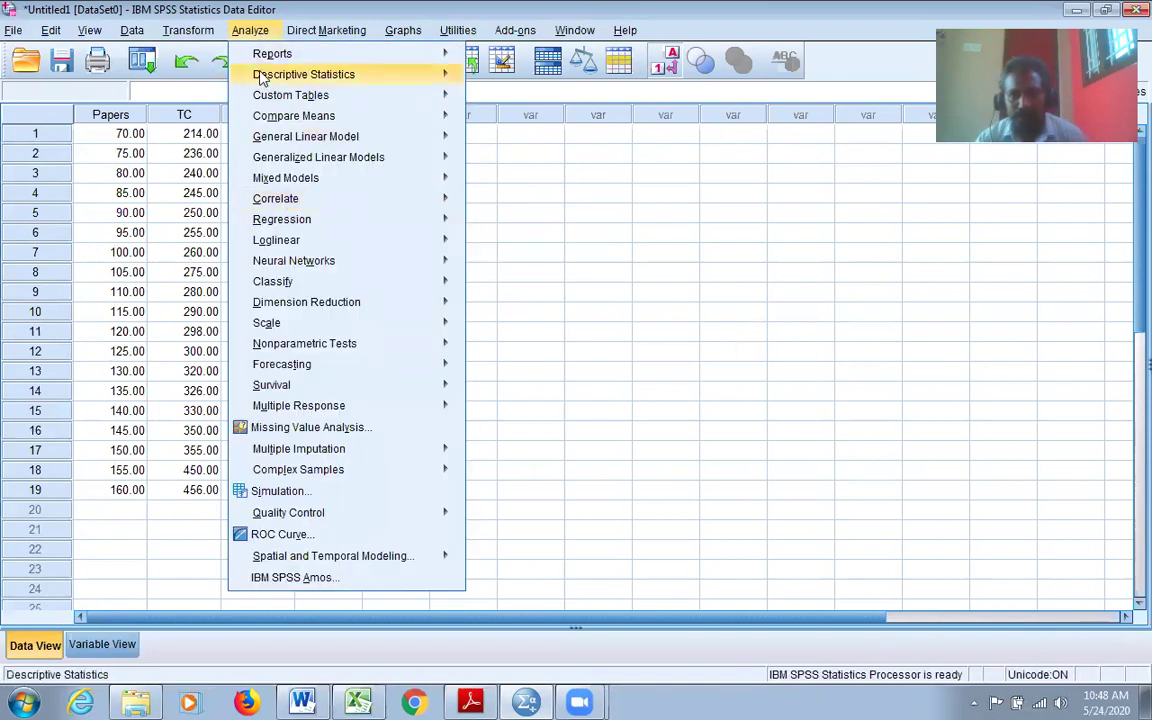
click(519, 203)
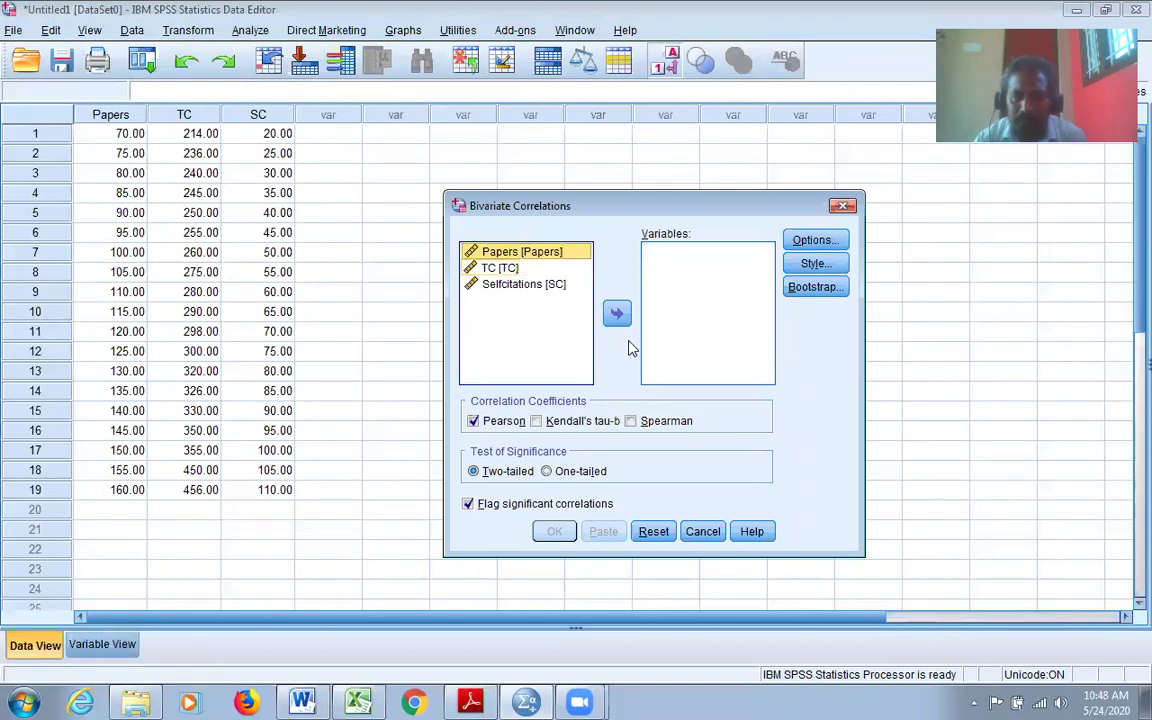
click(617, 313)
click(500, 252)
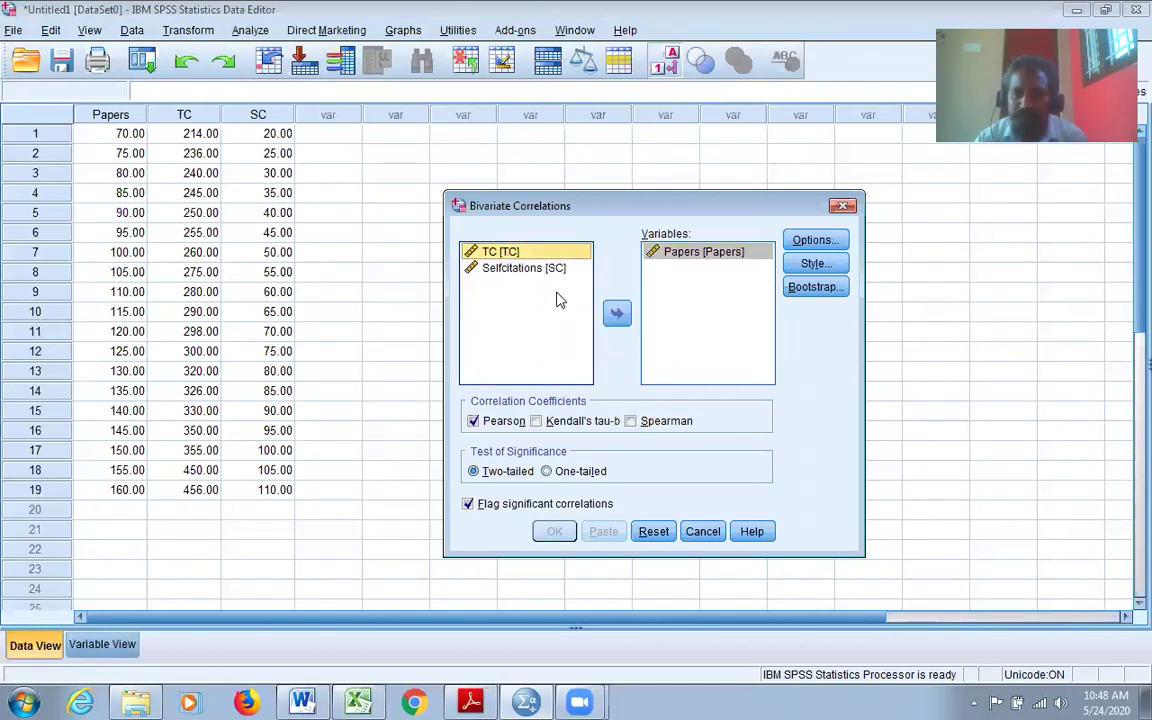
click(617, 314)
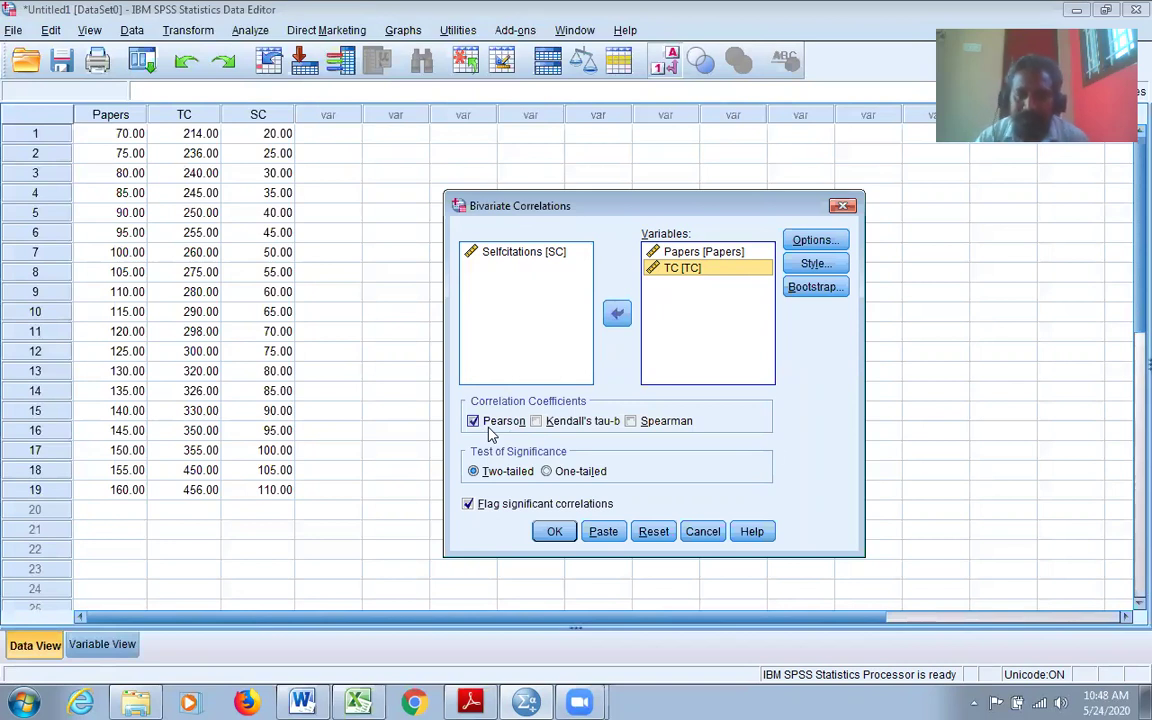
click(812, 241)
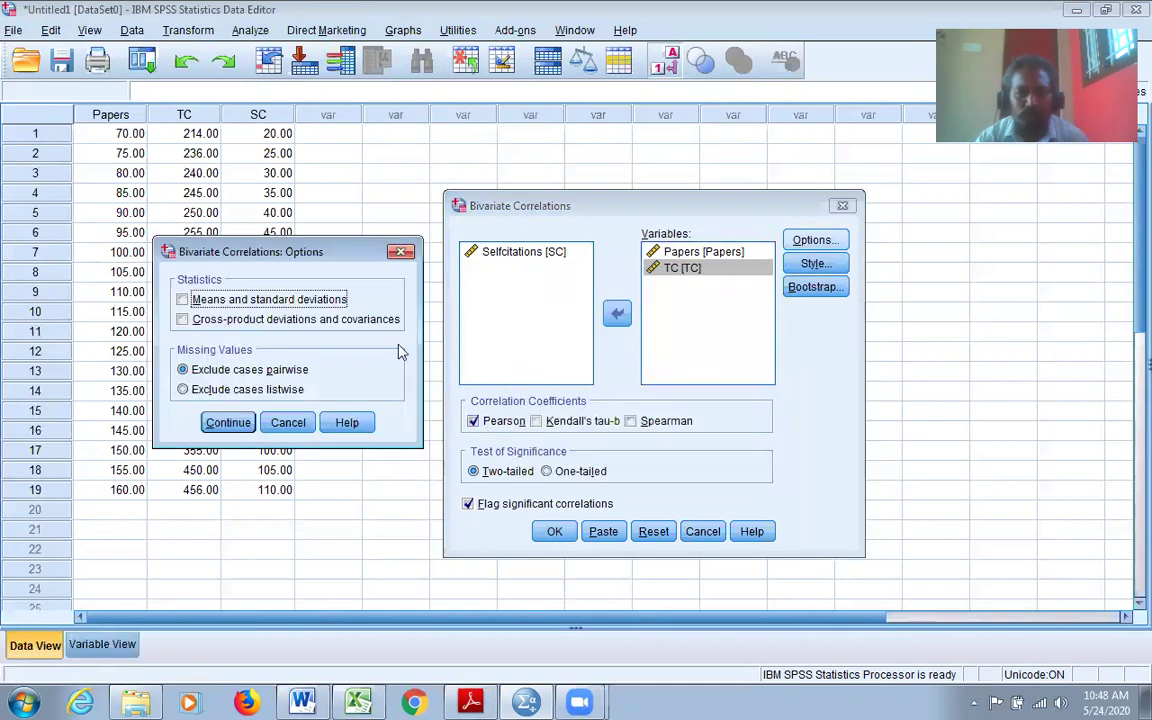
click(240, 425)
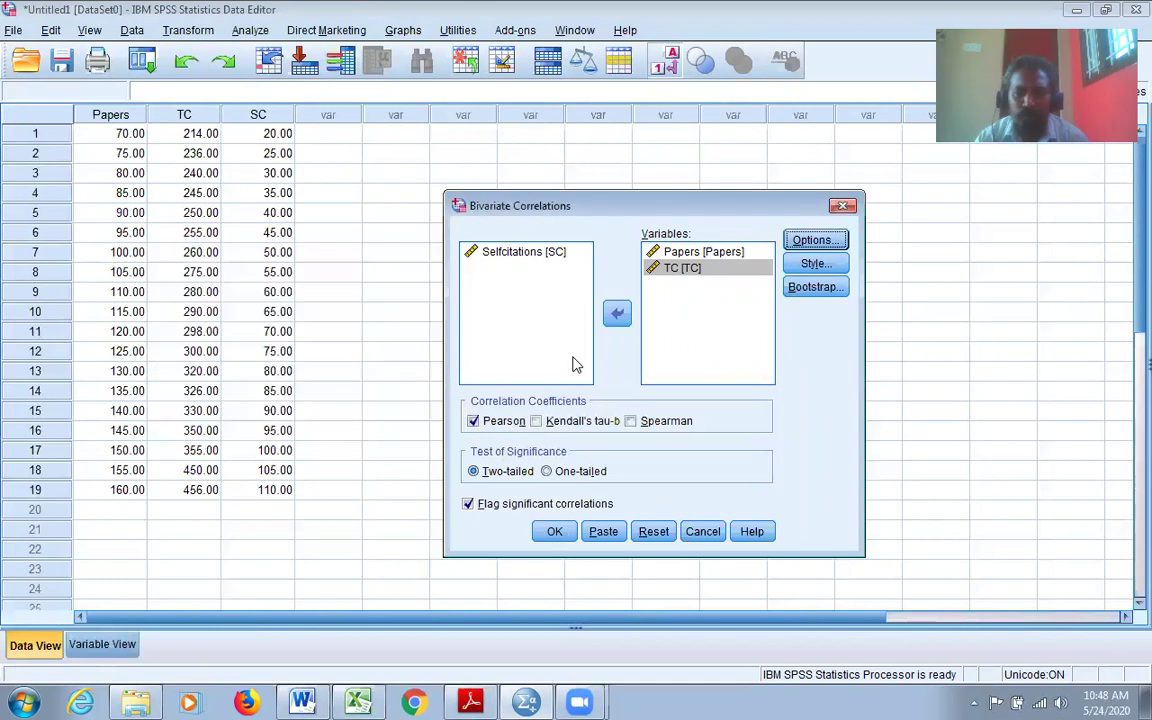
click(556, 532)
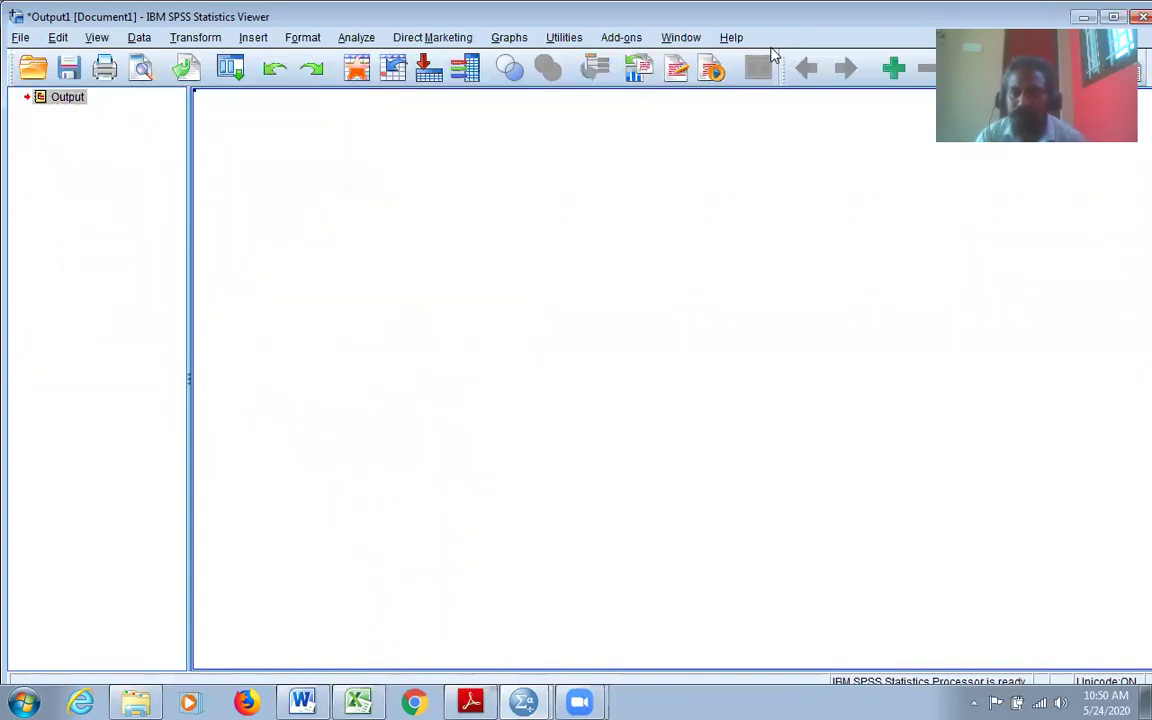
Step: Run the bivariate Pearson correlation again with Selfcitations in place of Papers, so it pairs TC with Selfcitations
click(348, 38)
mouse_move(380, 206)
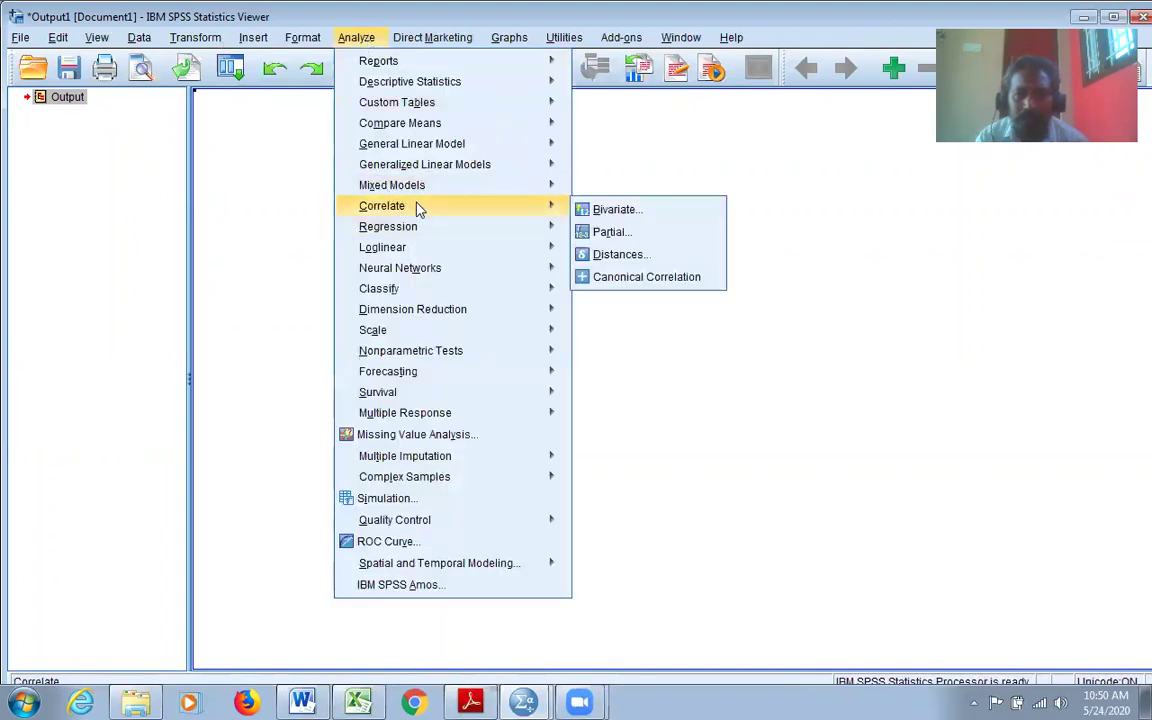
click(590, 209)
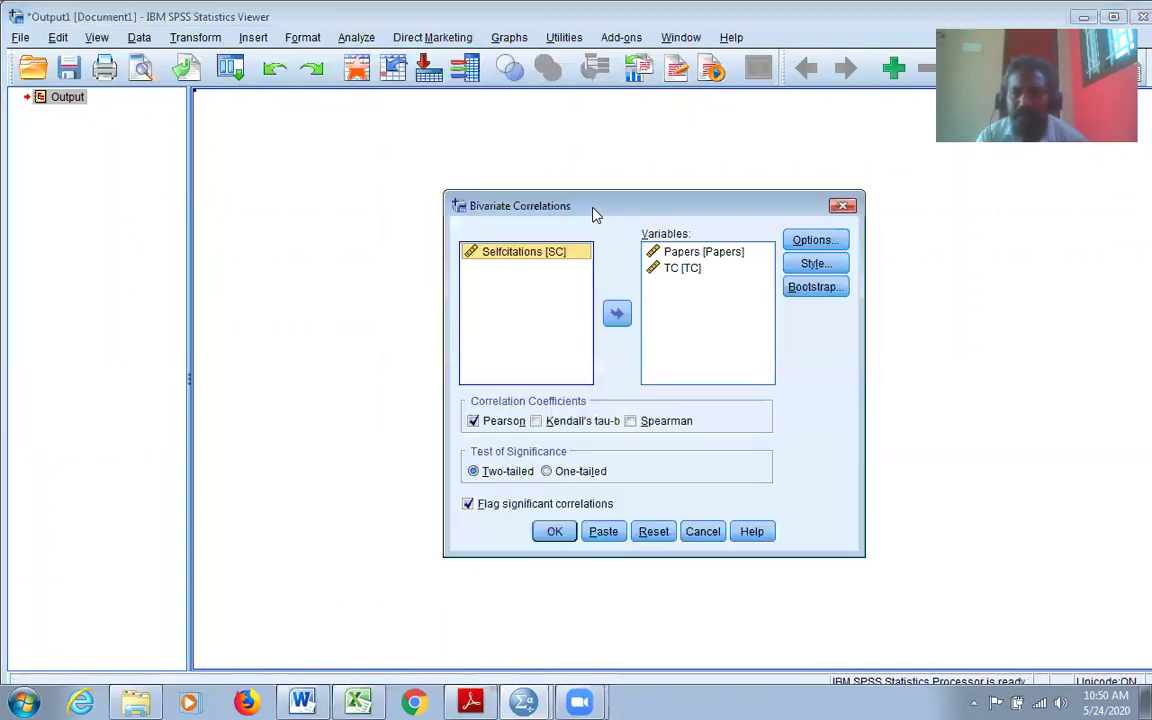
click(692, 256)
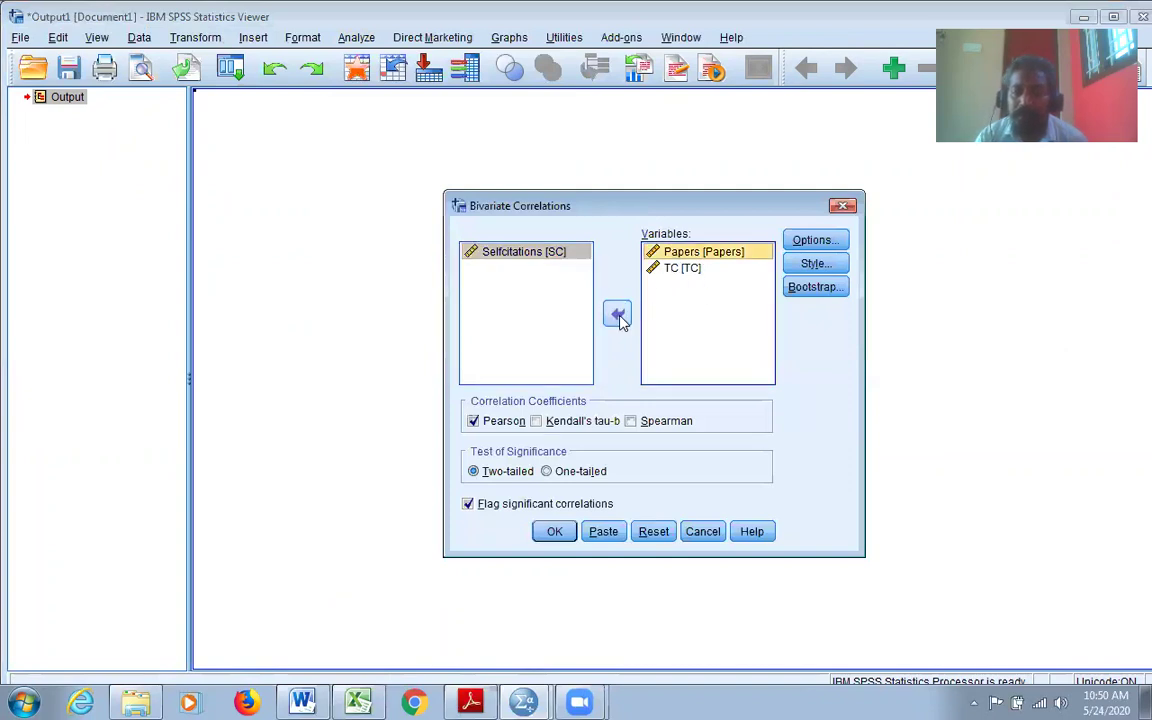
click(617, 313)
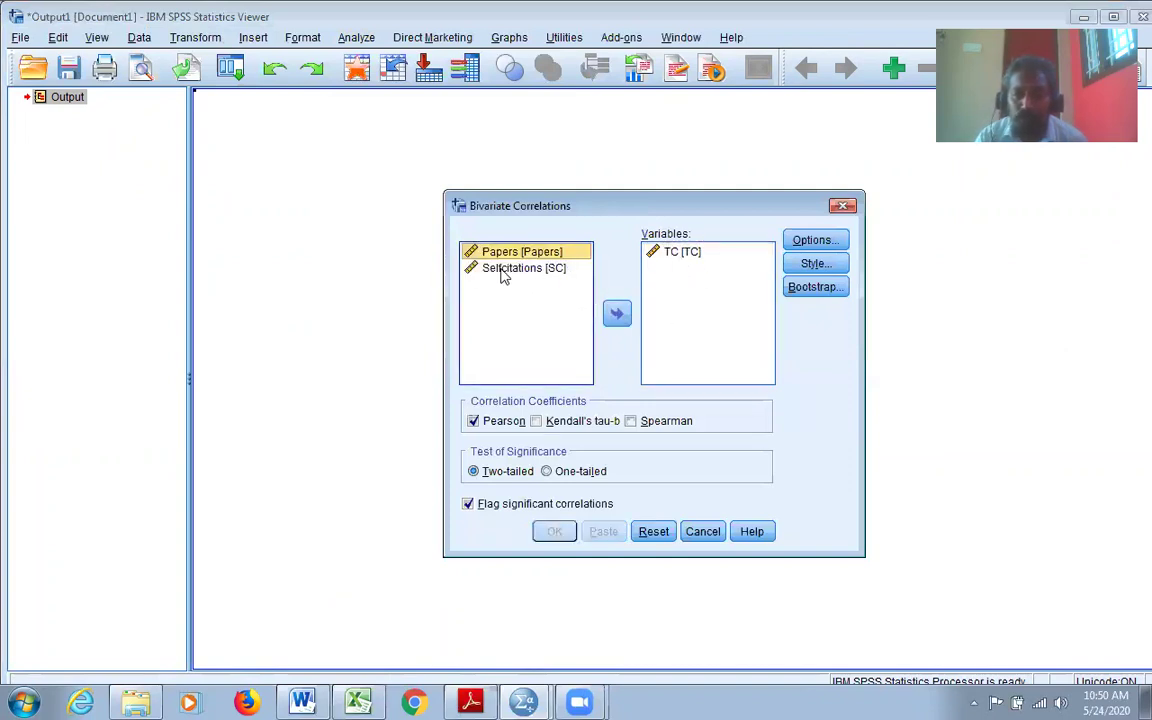
click(522, 268)
click(617, 315)
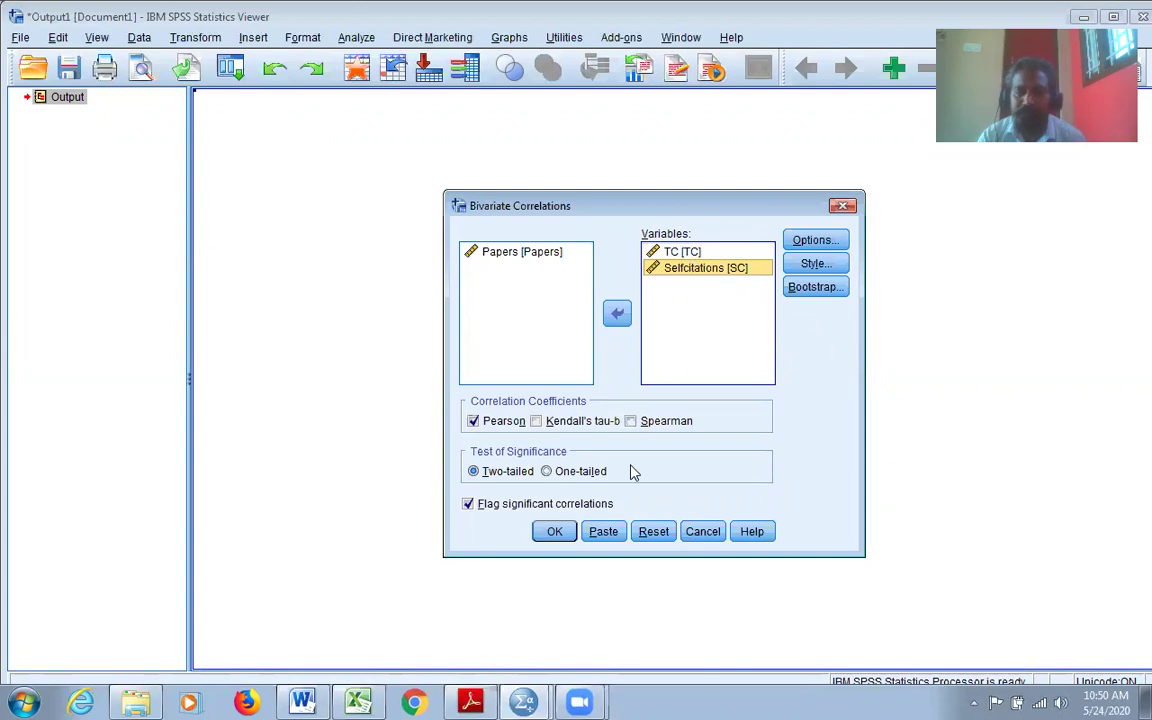
click(555, 531)
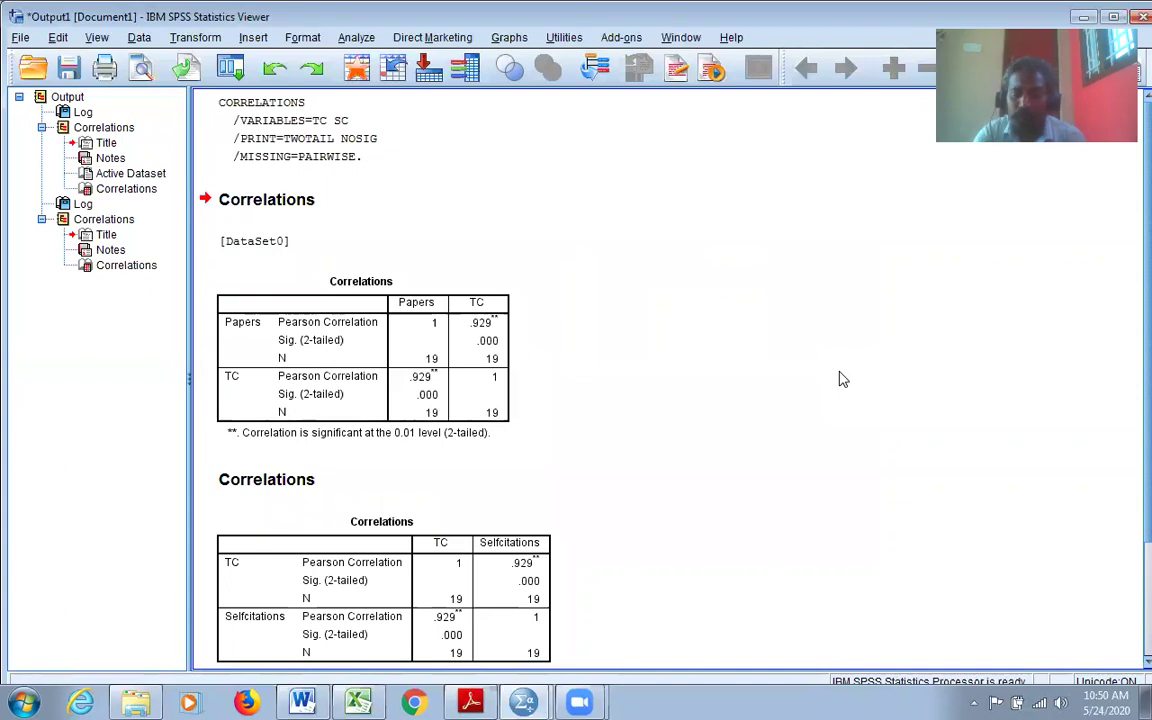
Step: Delete all results from the output viewer and minimize it to return to the dataset
key(ctrl+a)
key(Delete)
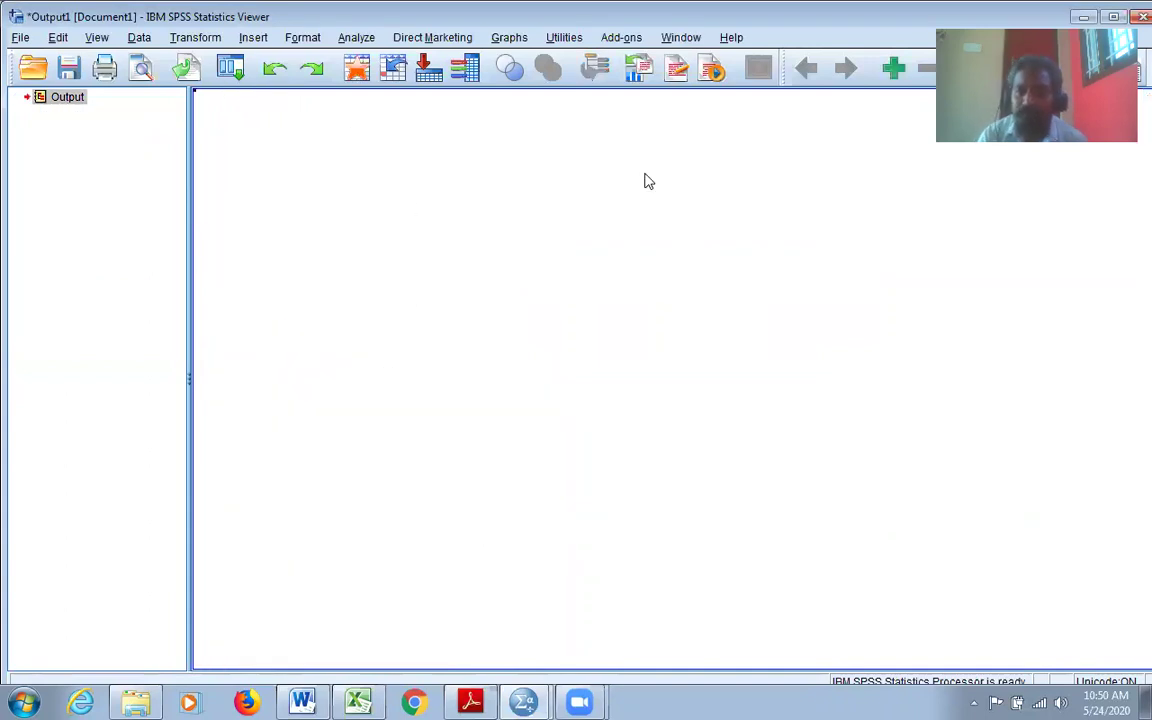
click(1113, 17)
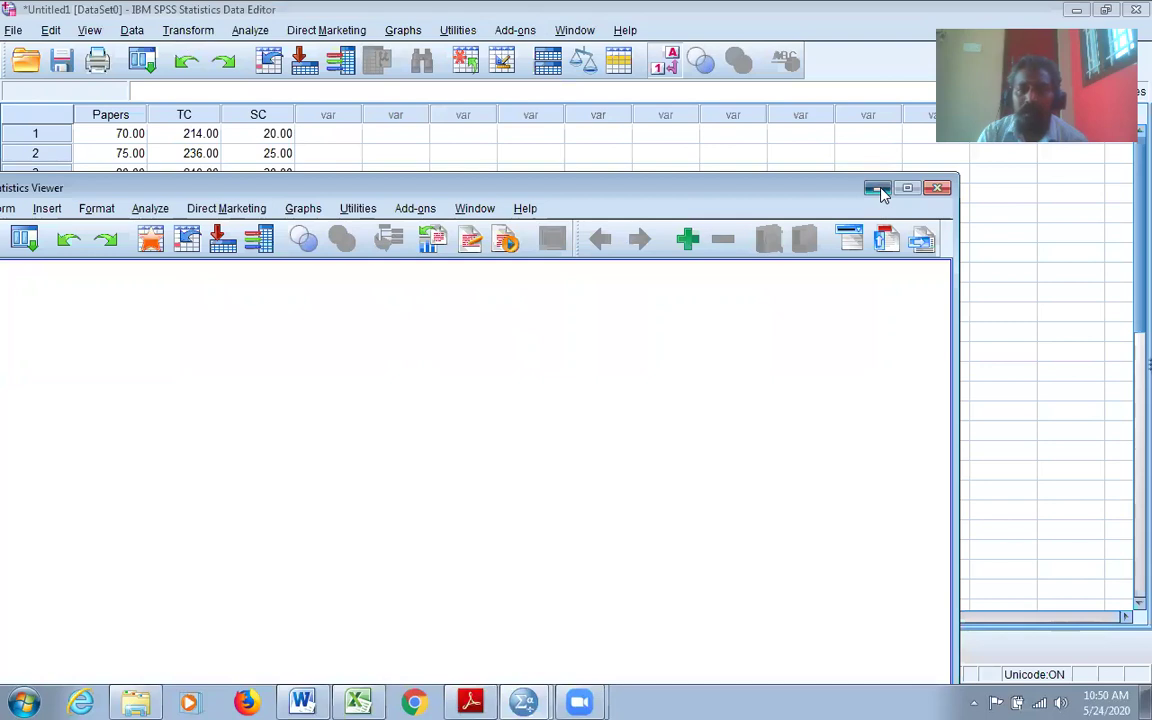
click(877, 186)
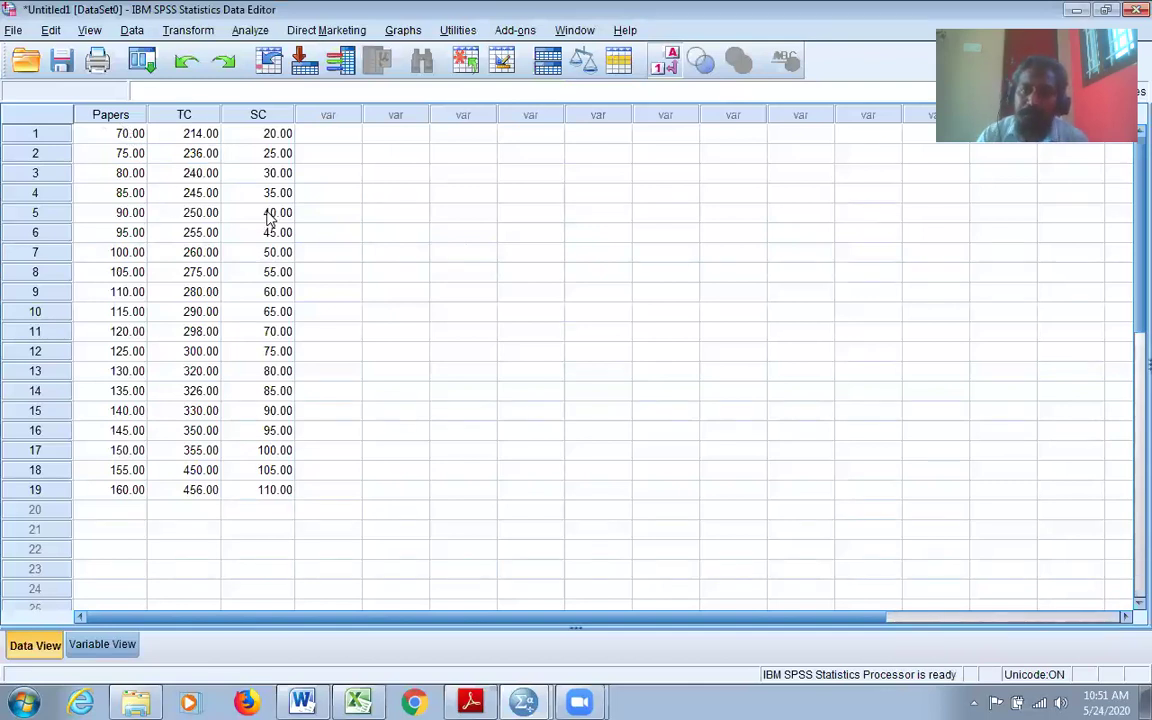
Step: Run a two-tailed partial correlation between Papers and TC, controlling for Selfcitations
click(250, 31)
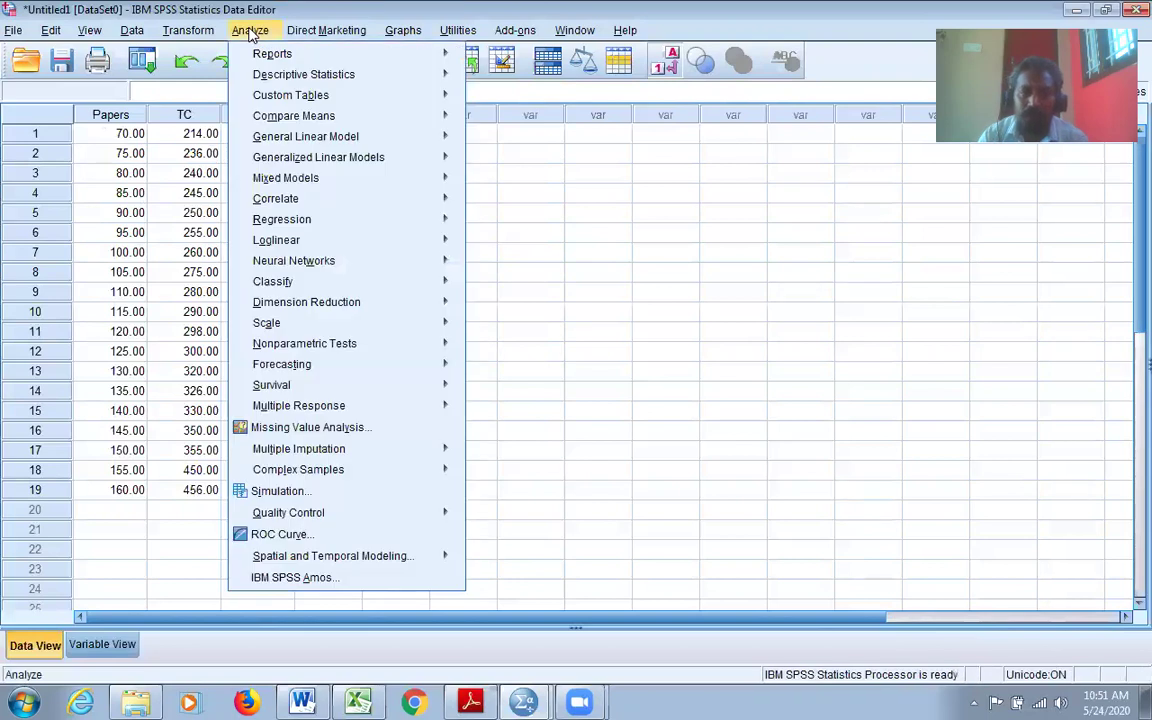
mouse_move(291, 203)
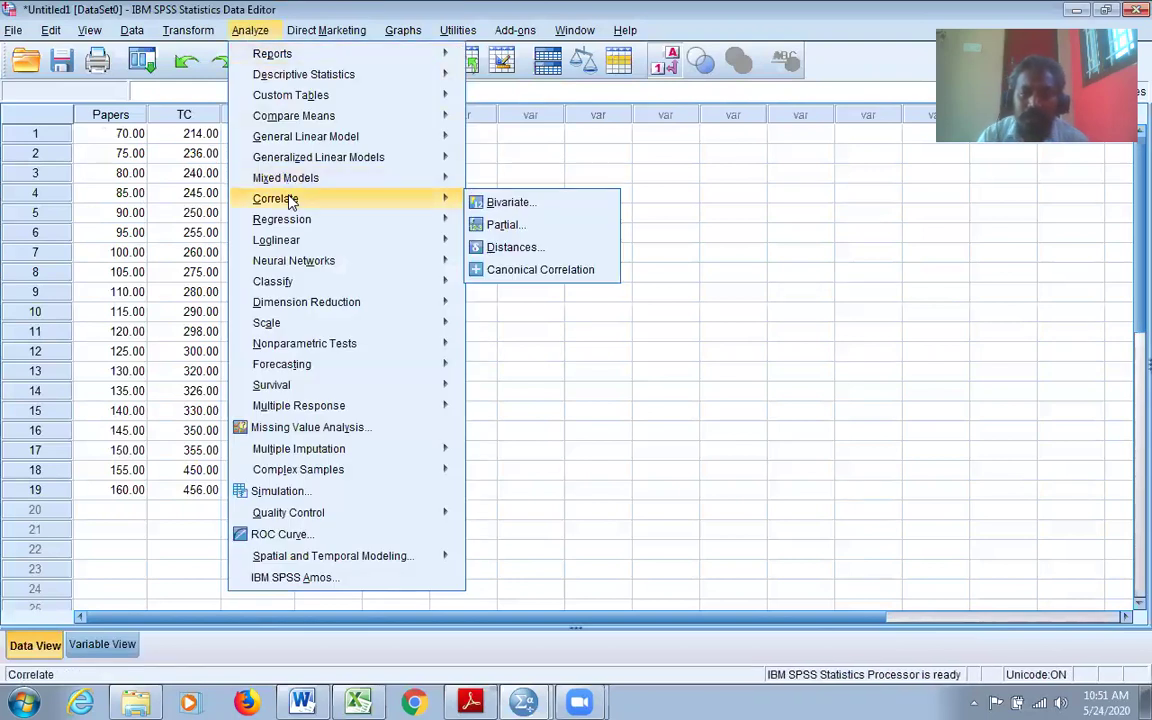
click(528, 226)
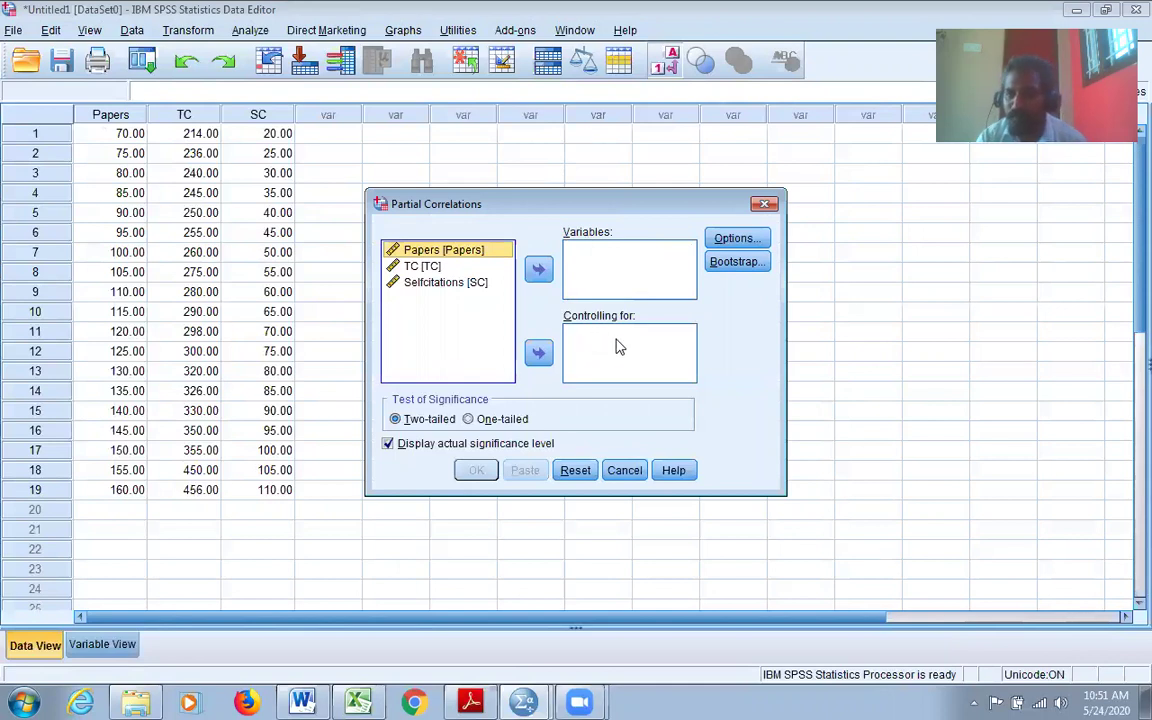
click(538, 270)
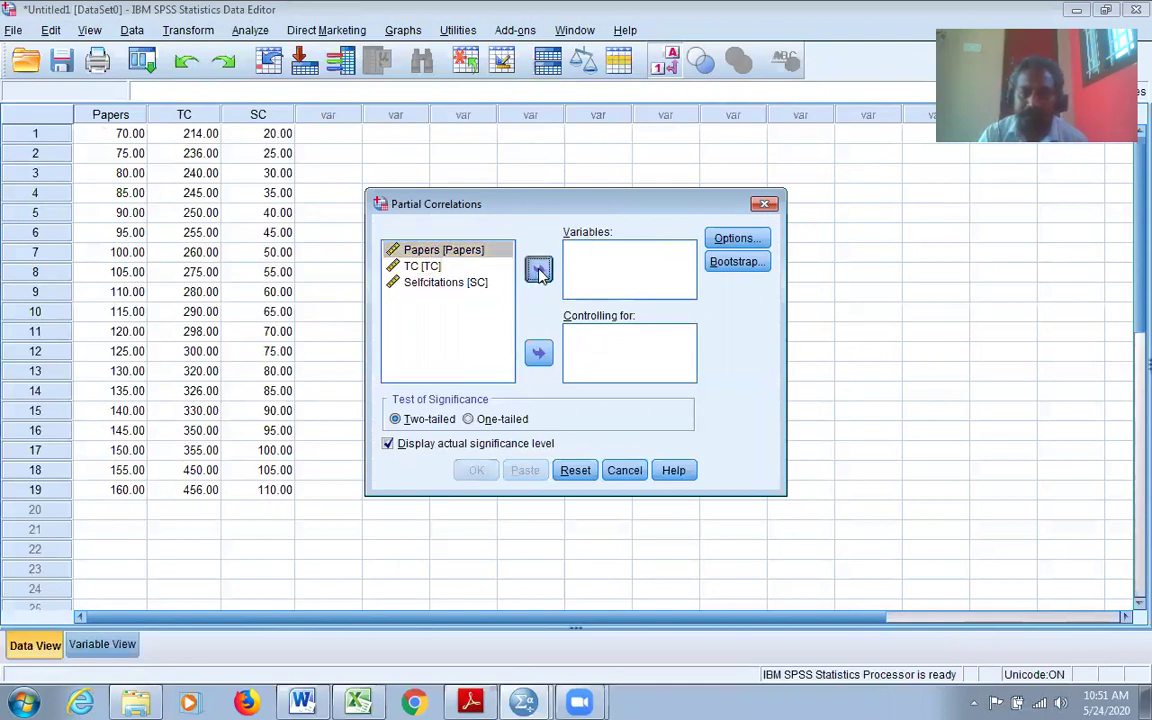
click(437, 252)
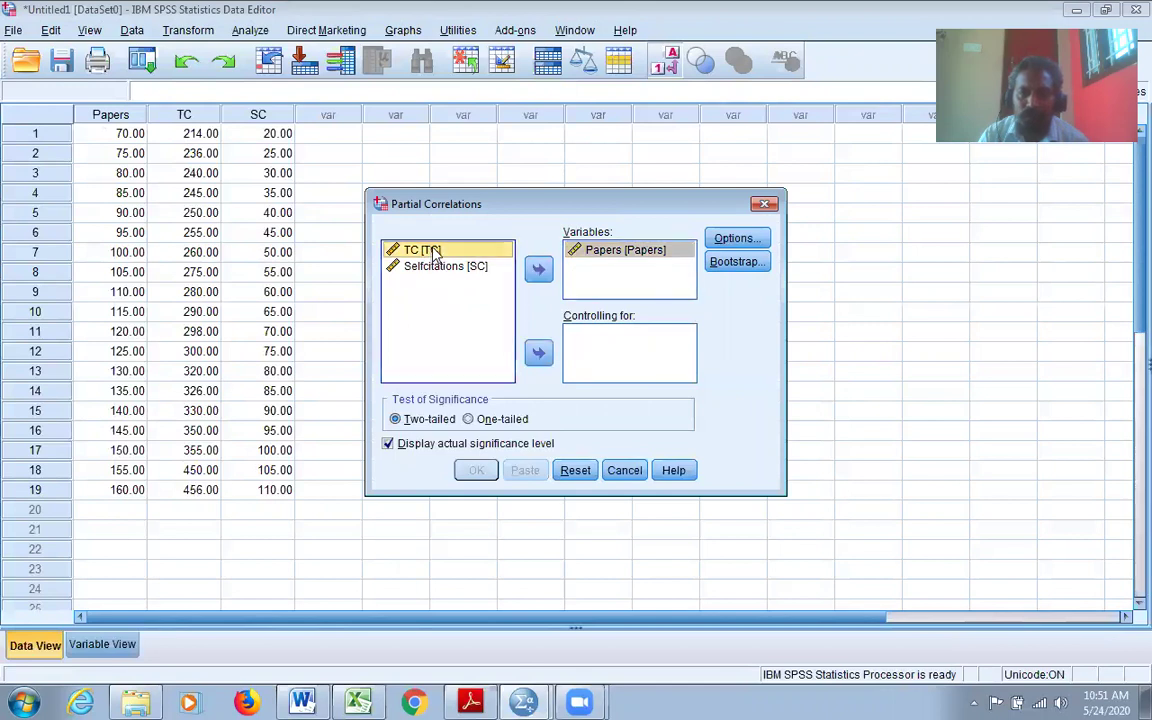
double_click(437, 252)
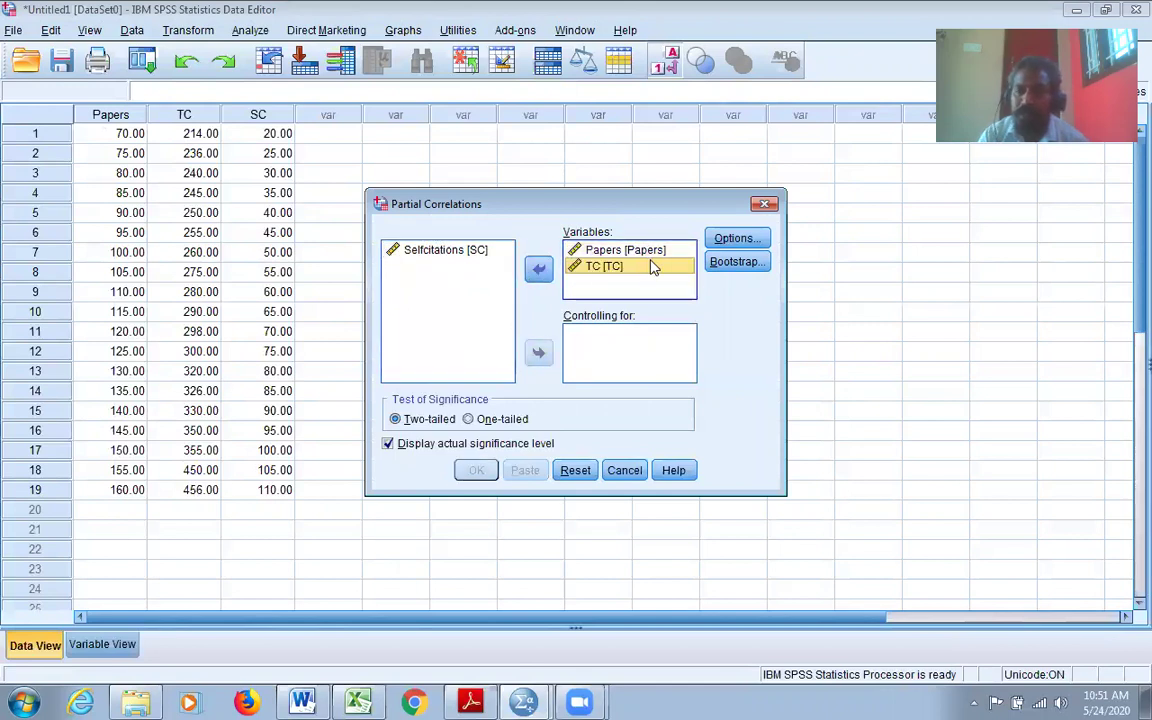
click(440, 254)
click(440, 256)
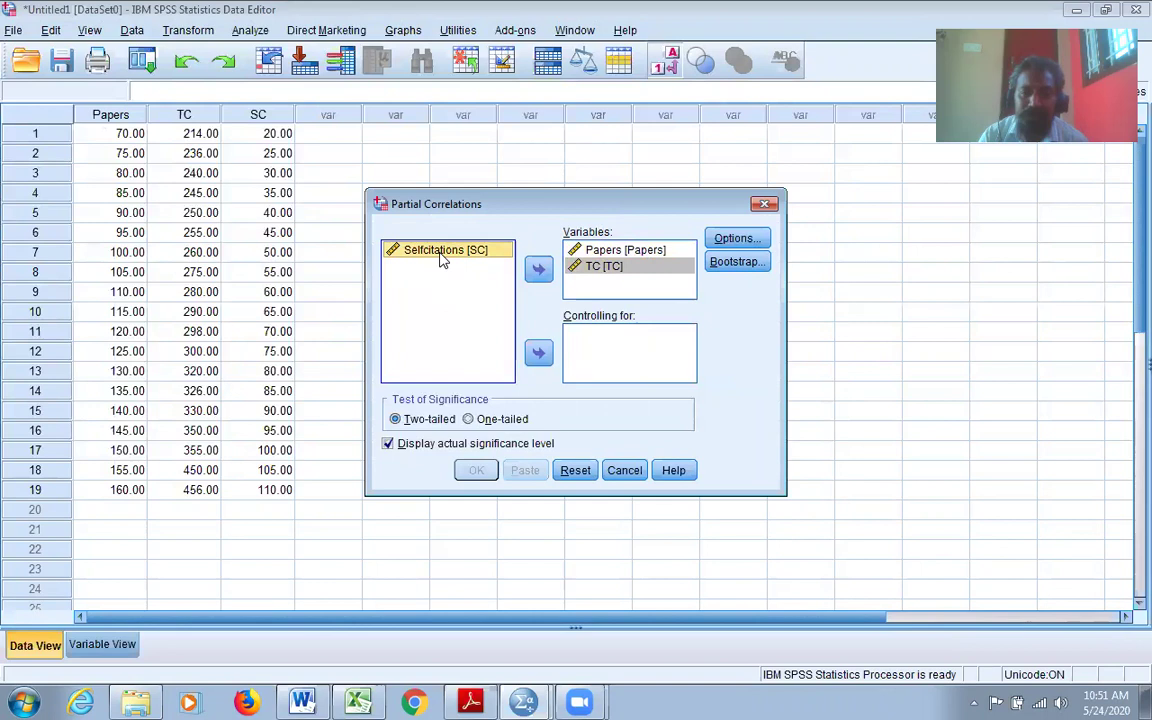
click(538, 353)
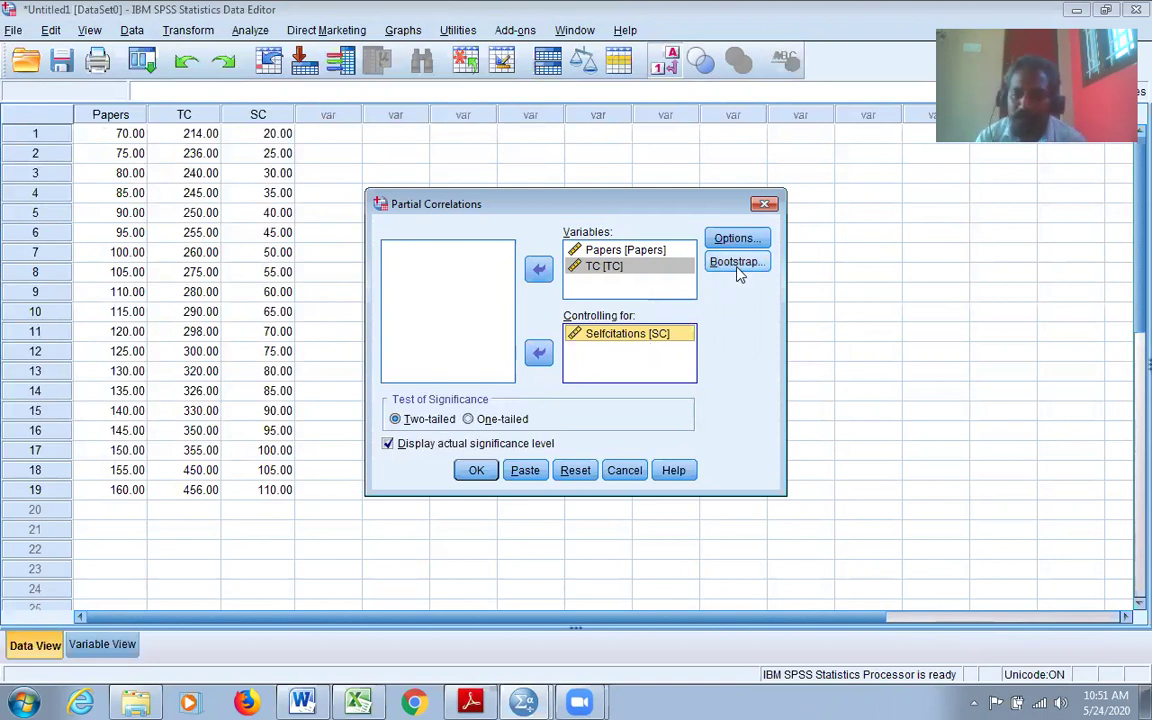
click(479, 475)
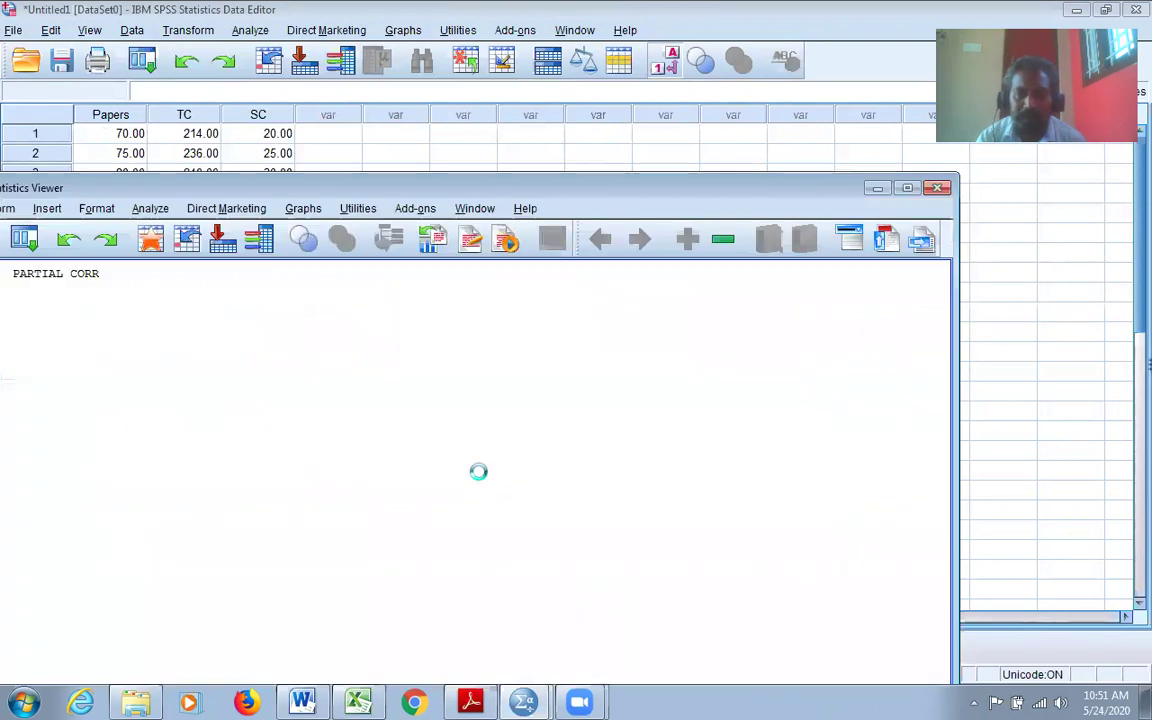
Step: Examine the partial correlation table and close the output viewer to return to the dataset
drag(549, 192, 540, 62)
click(288, 391)
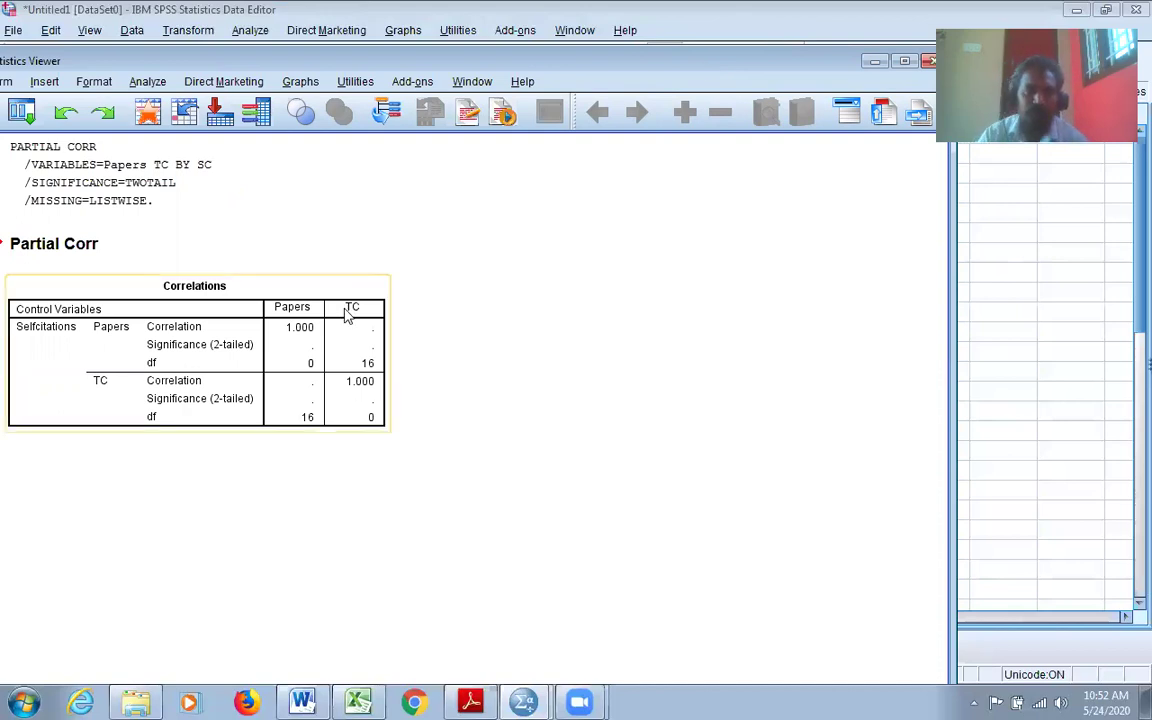
drag(717, 69, 631, 74)
click(849, 66)
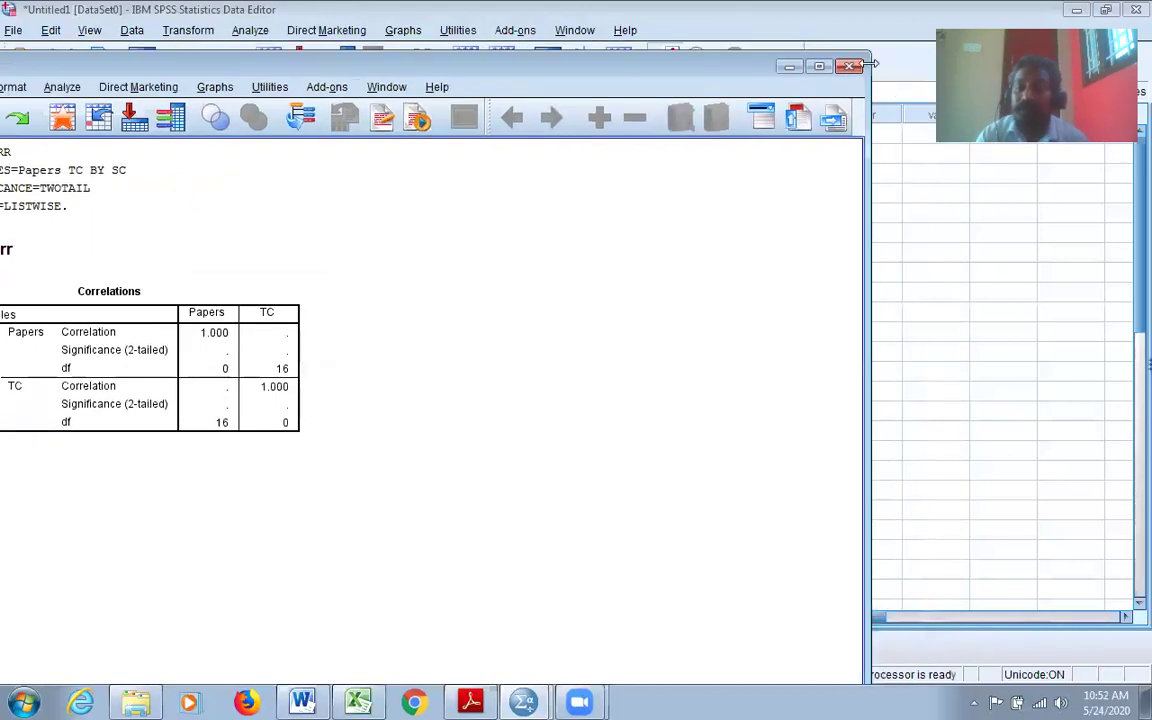
click(287, 432)
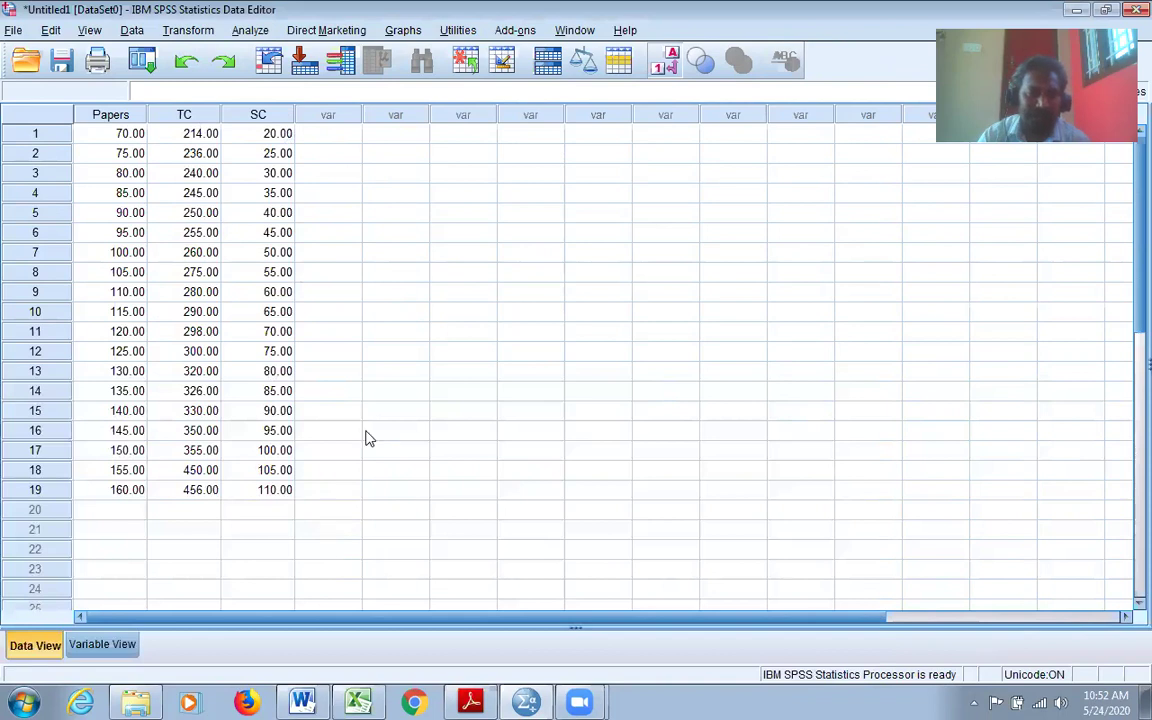
Step: Overwrite the first four SC values, entering 10 in row 1, 12 in row 3 and 14 in row 4
click(267, 141)
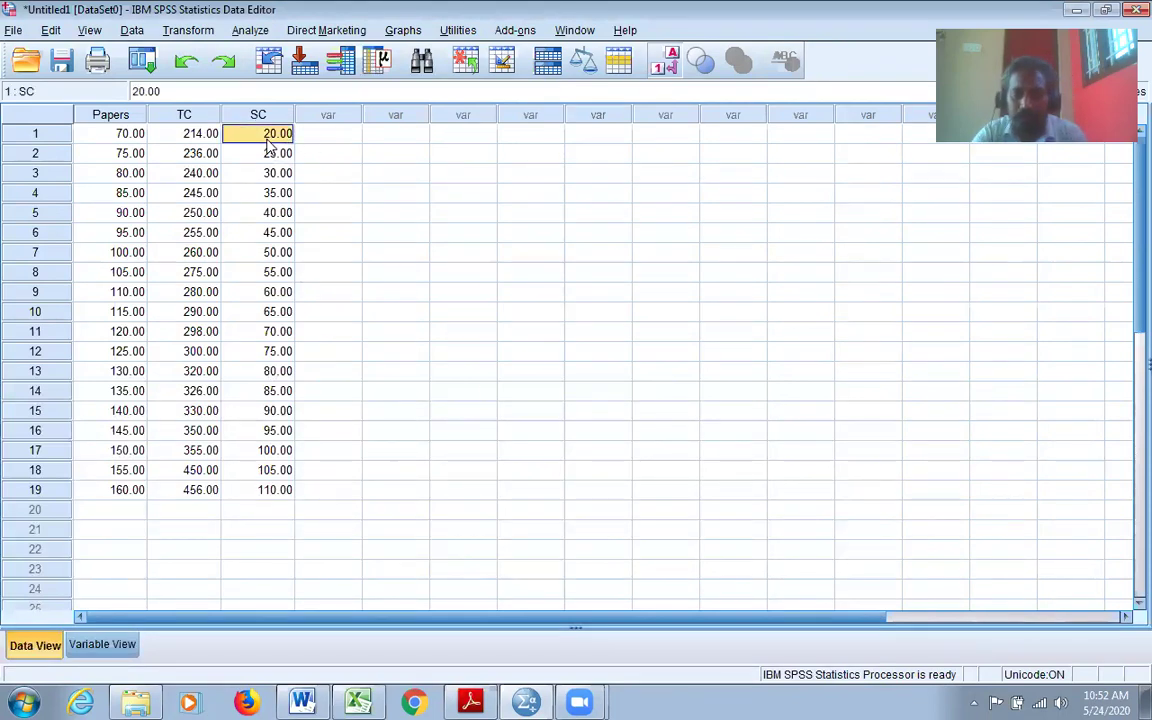
text(10)
key(Return)
key(Return)
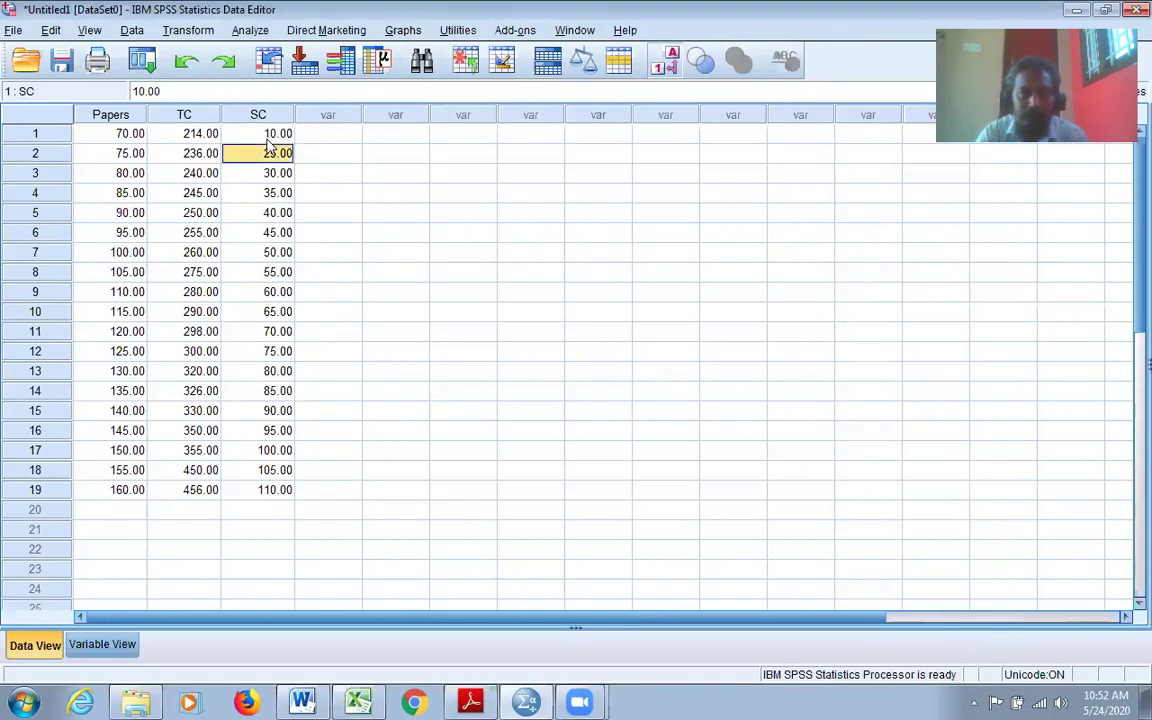
text(12)
key(Return)
text(1)
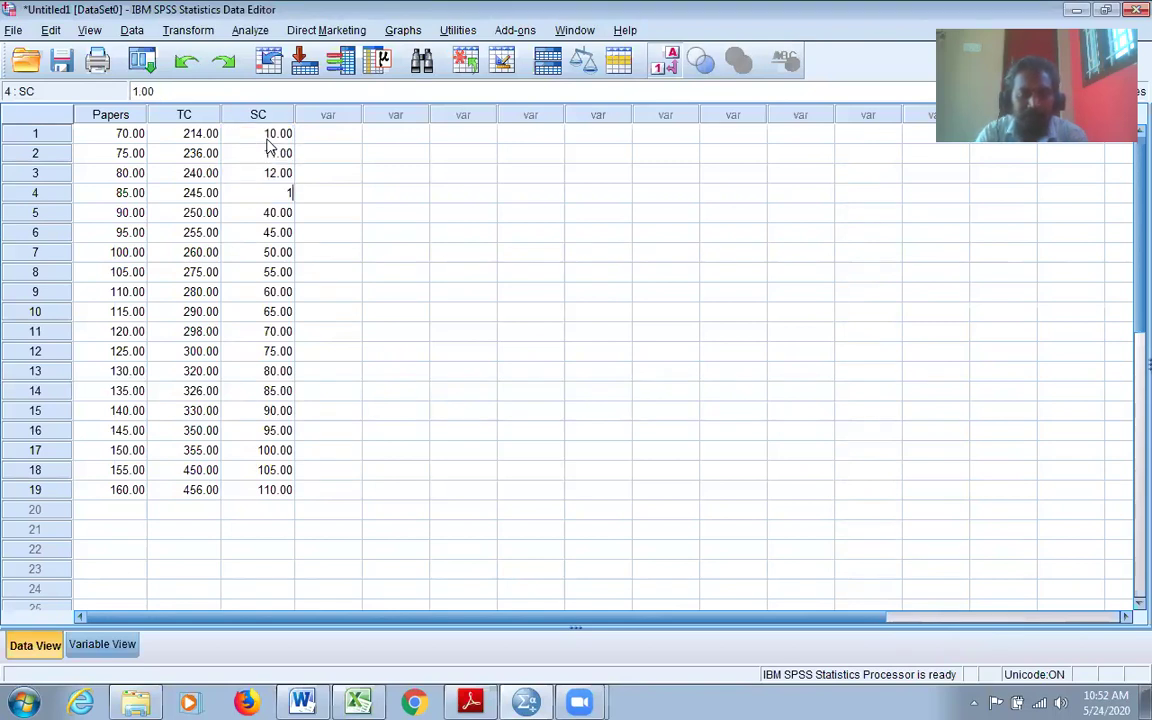
text(4)
key(Return)
Step: Overwrite the SC values in rows 5 to 9 with 12, 16, 13, 14 and 16
text(12)
key(Return)
text(1)
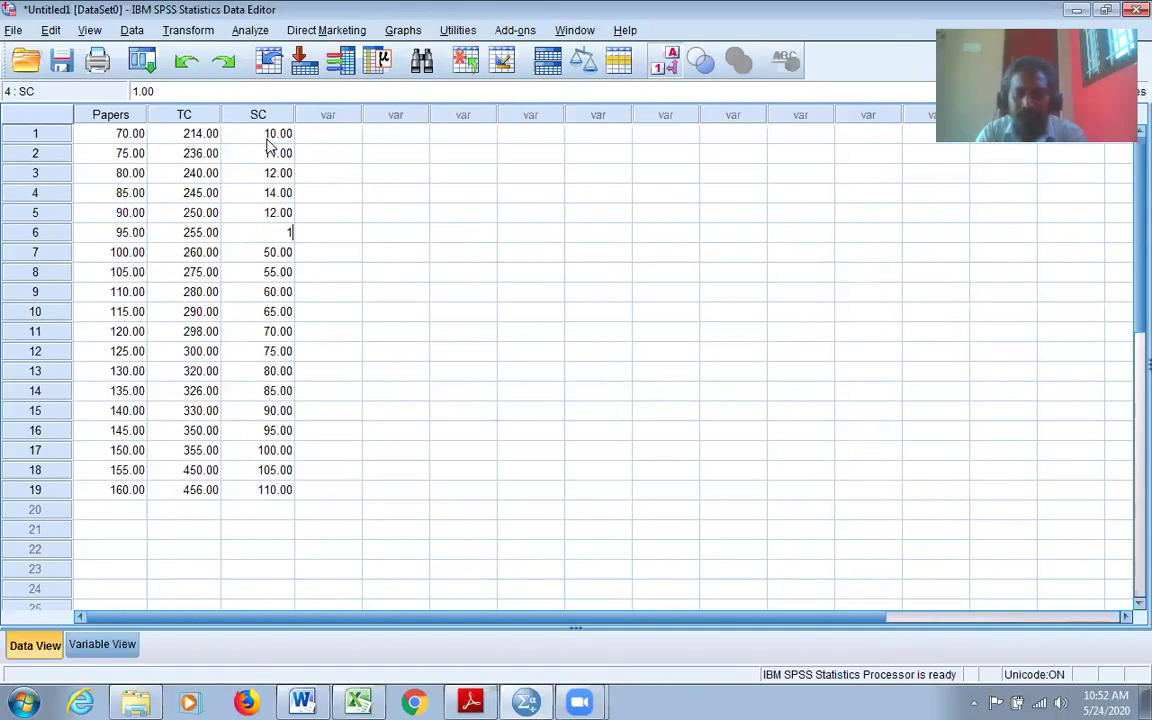
text(6)
key(Return)
text(13)
key(Return)
text(123)
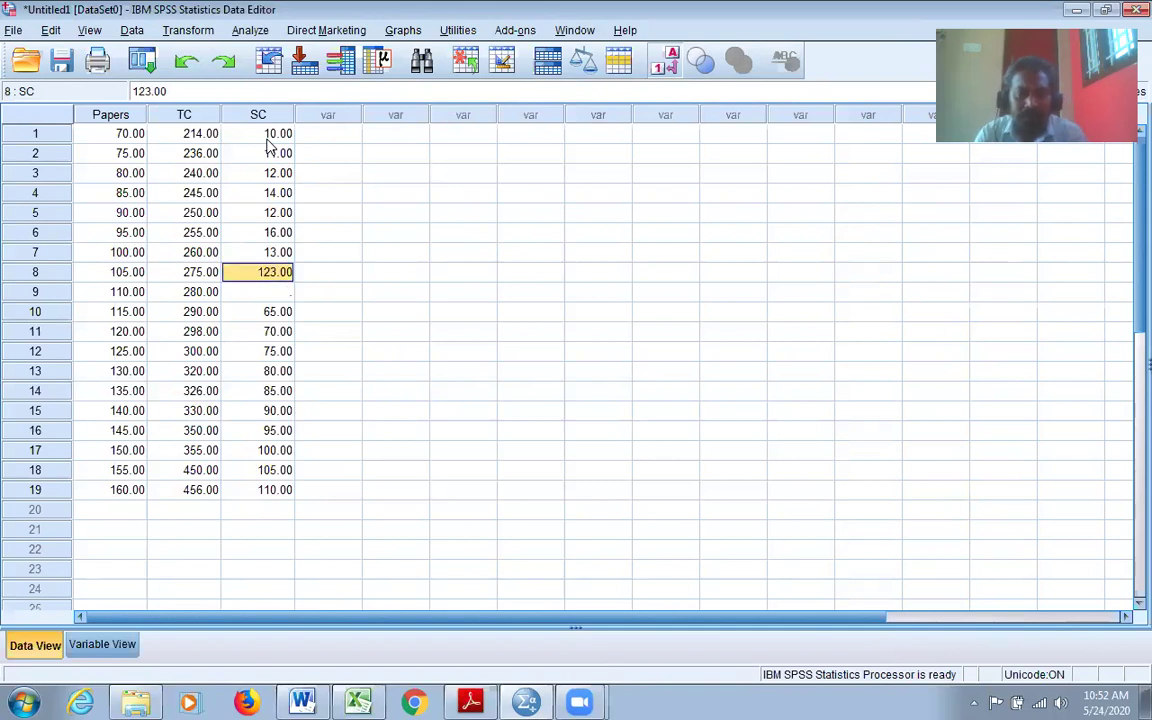
text(14)
key(Return)
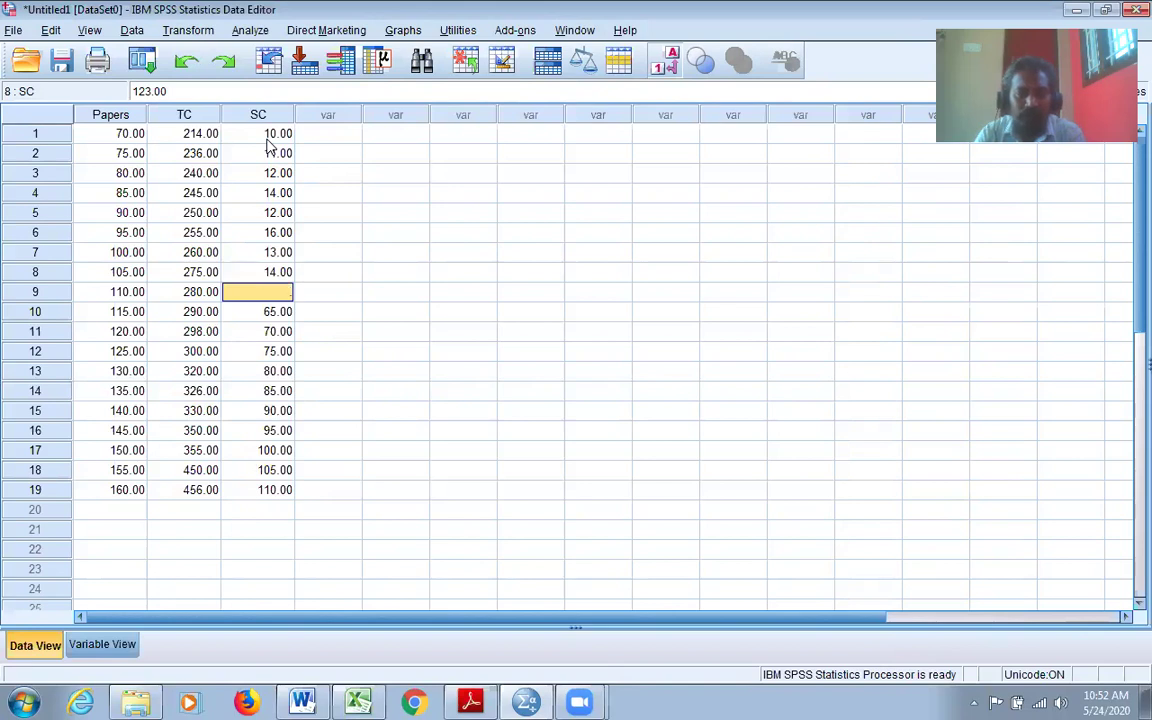
text(16)
key(Return)
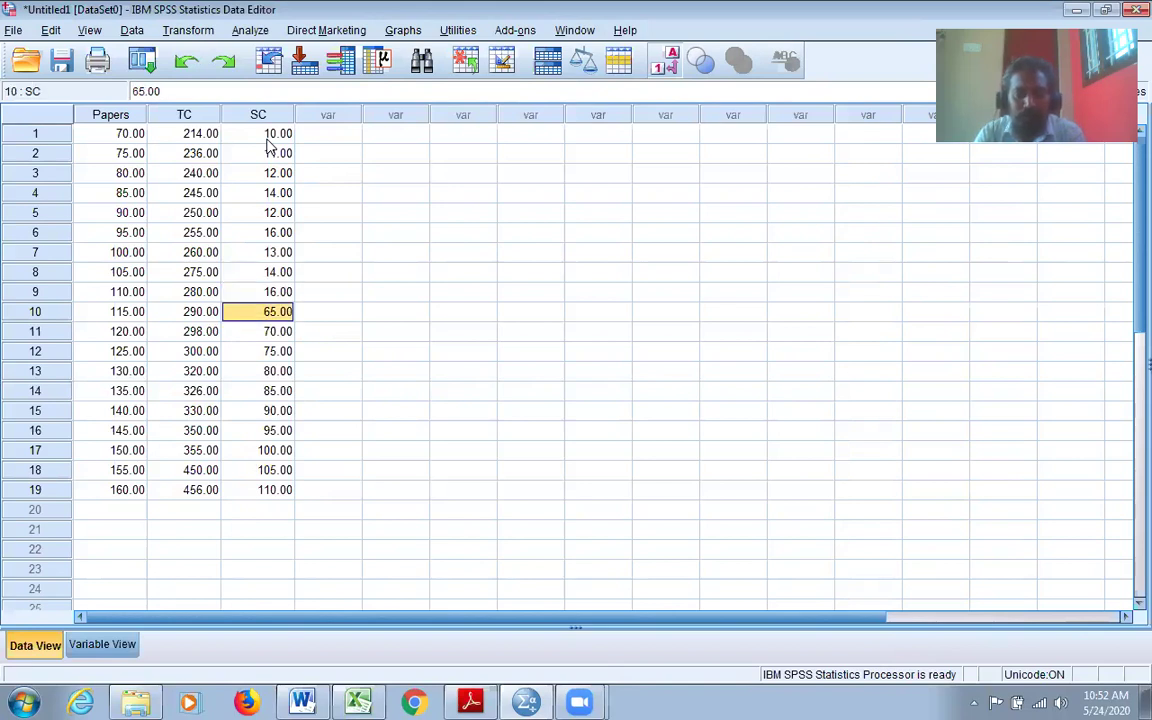
Step: Overwrite the SC values in rows 10 to 14 with 13, 10, 14, 16 and 18
text(13)
key(Return)
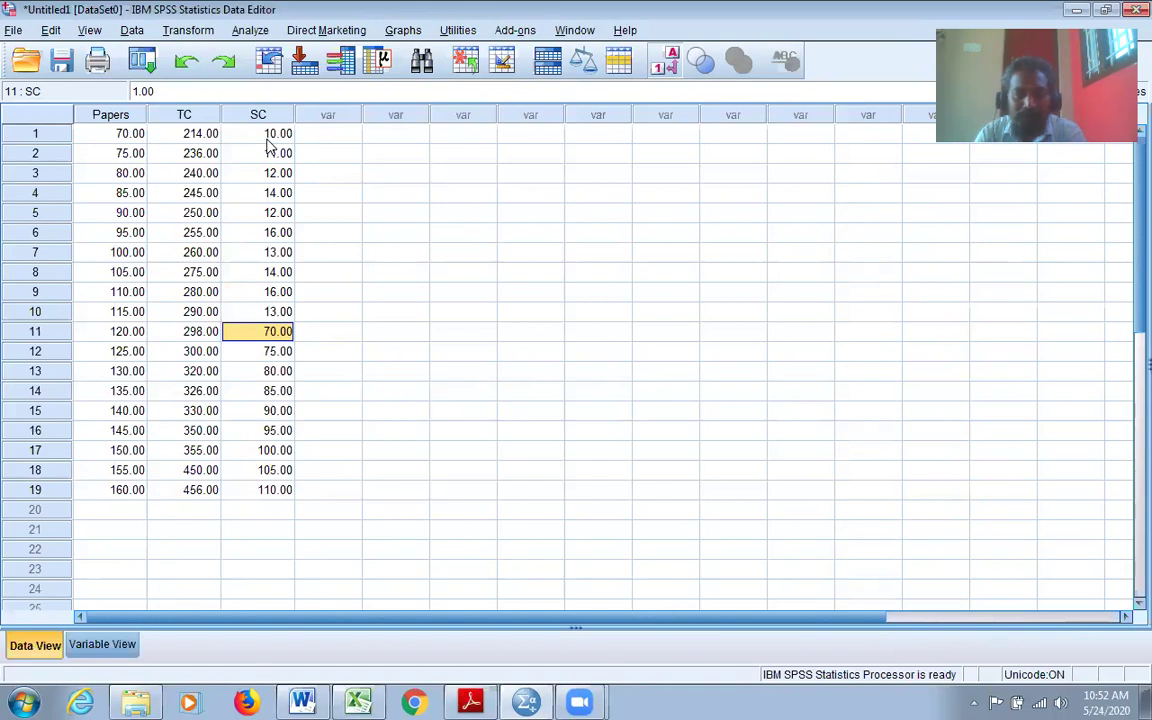
text(10)
key(Return)
text(1)
key(Return)
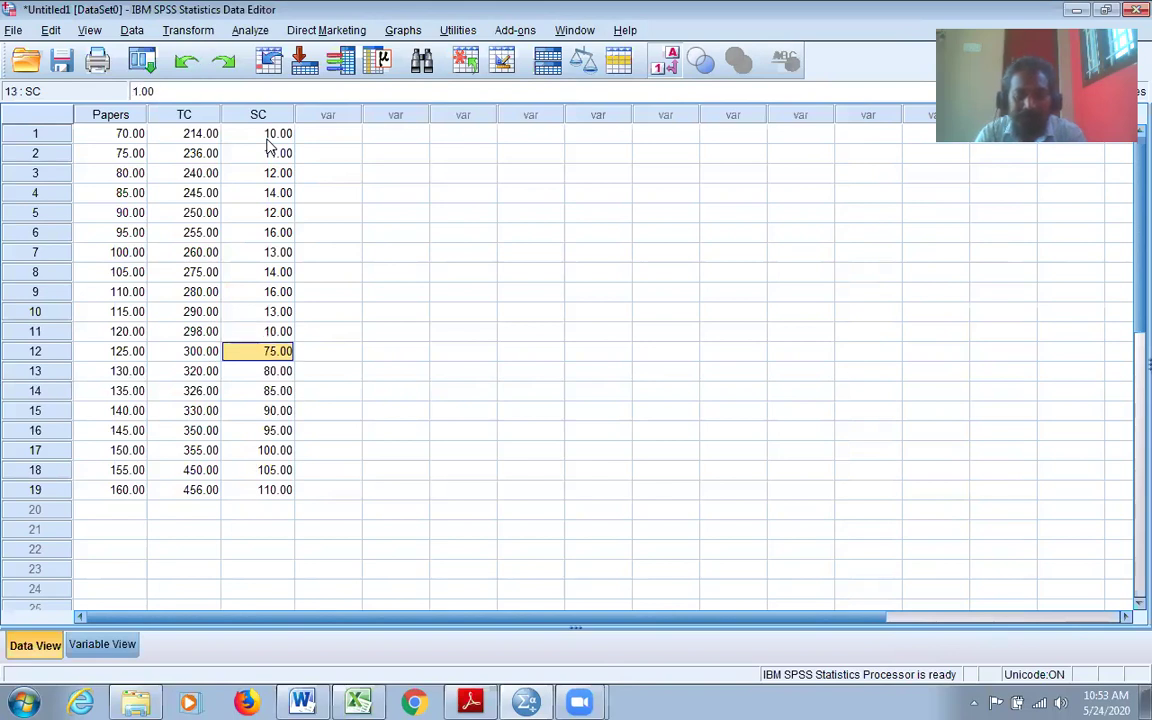
key(Return)
text(18)
key(Return)
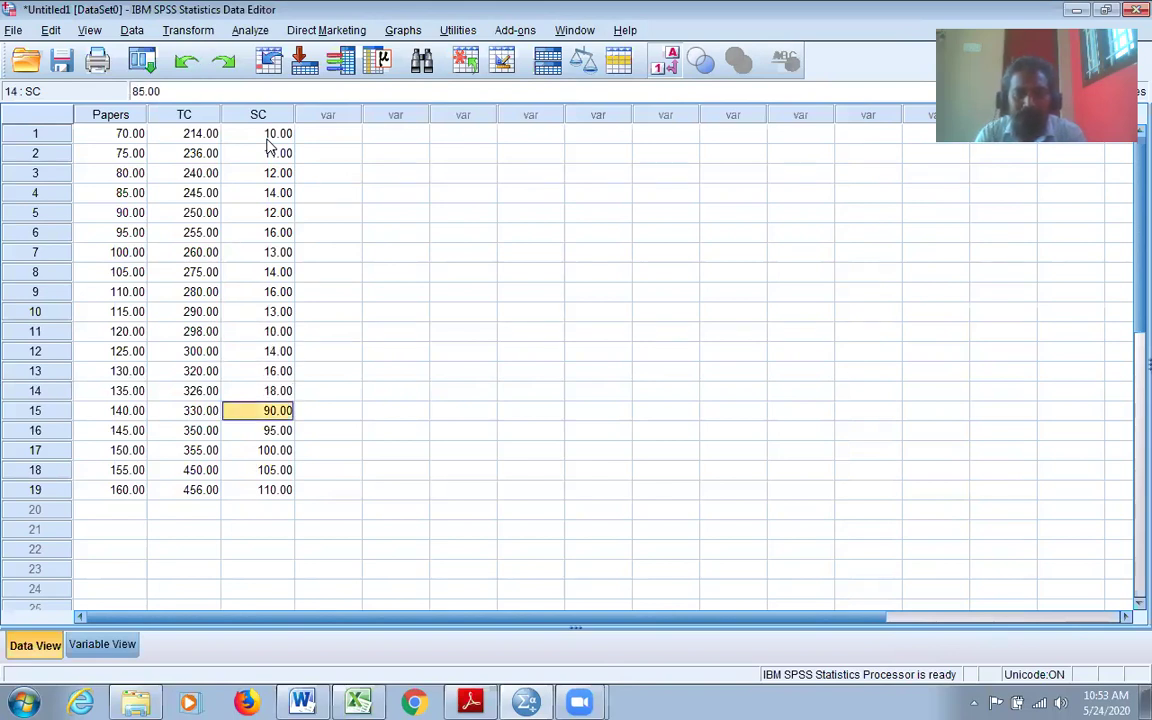
Step: Overwrite the SC values in rows 15 to 19 with 17, 17, 18, 16 and 16
key(Return)
text(17)
key(Return)
text(1)
key(Return)
key(Return)
text(16)
key(Return)
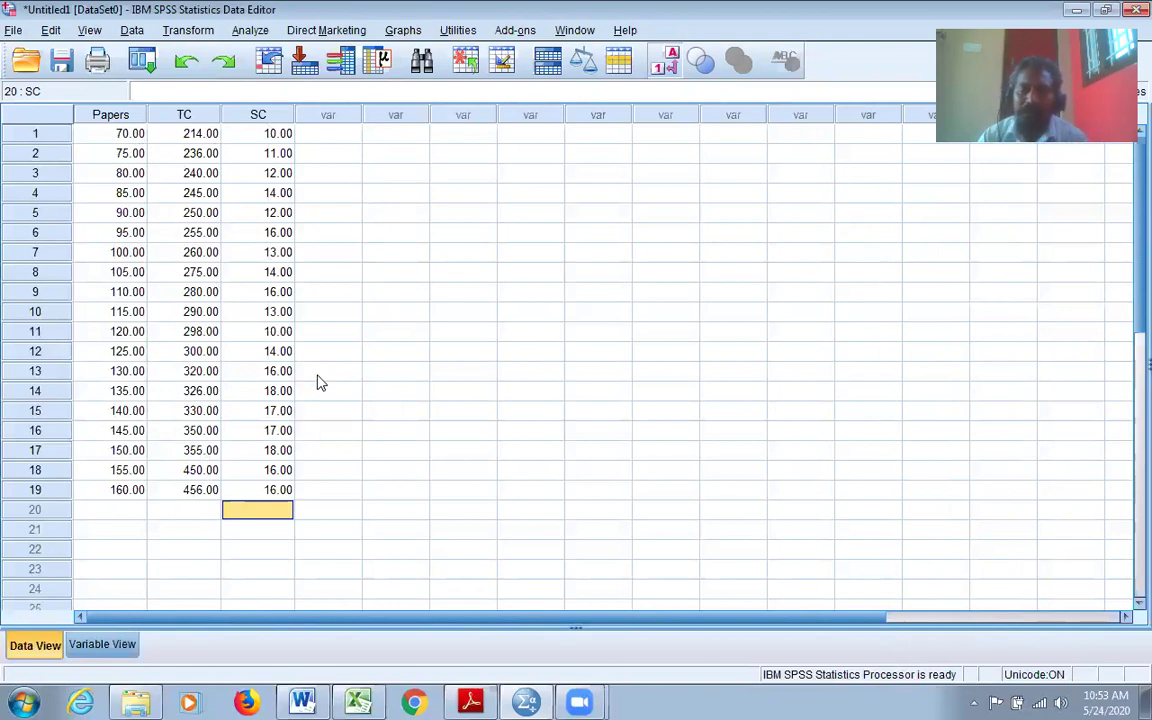
Step: Rerun the two-tailed partial correlation between Papers and TC, controlling for Selfcitations, on the edited data
click(264, 35)
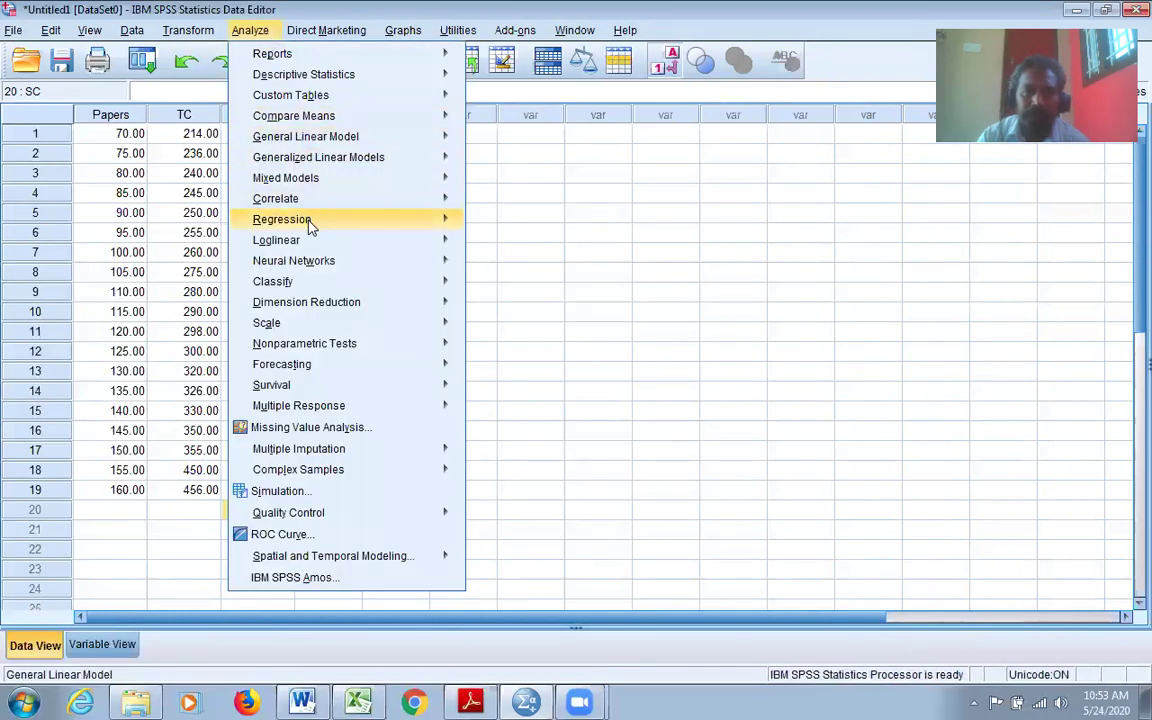
mouse_move(316, 204)
click(505, 225)
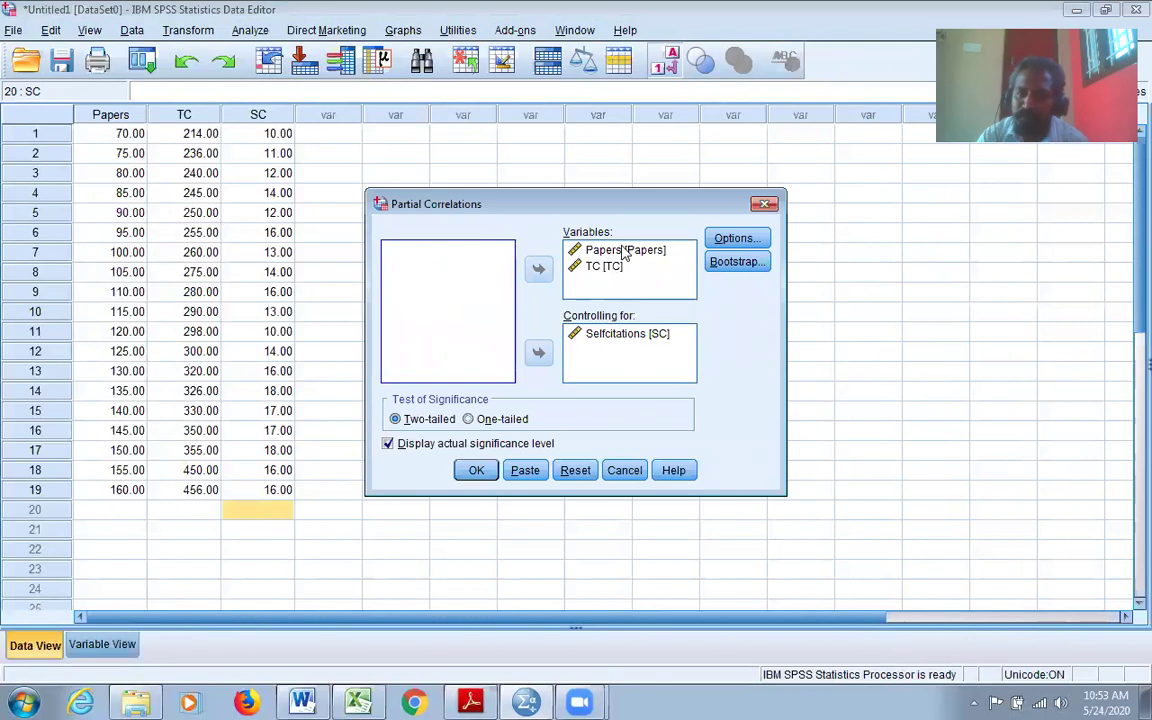
click(489, 472)
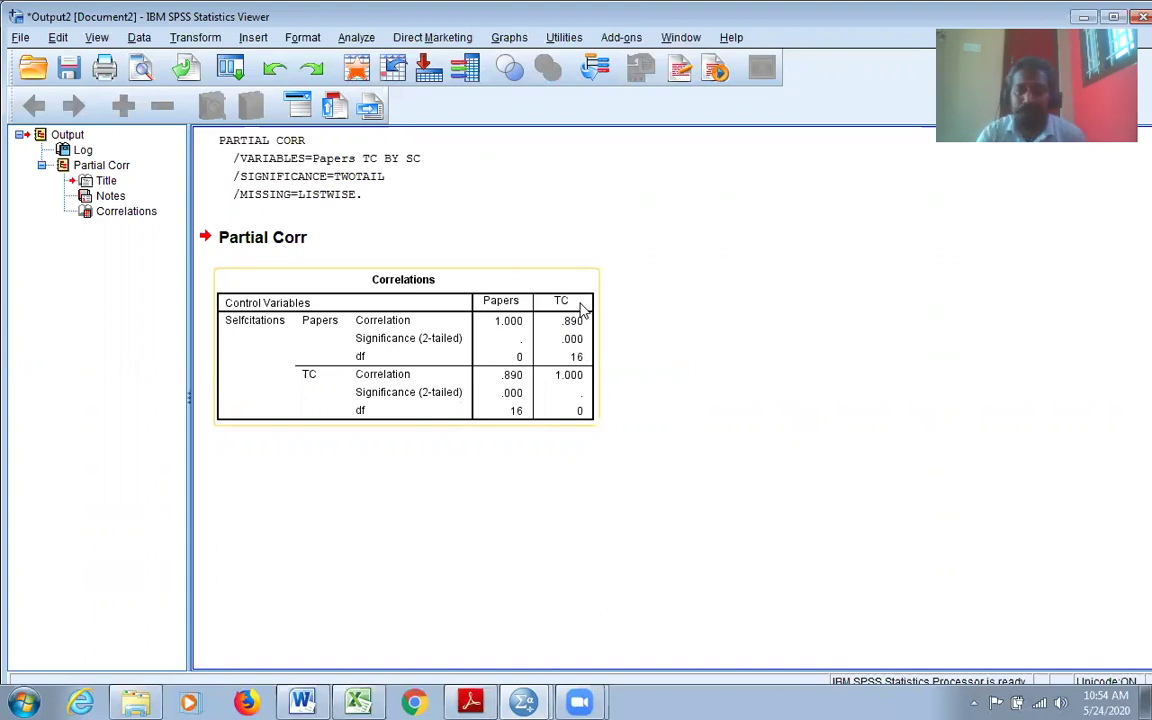
Step: Close the output viewer without saving its contents and return to the dataset
double_click(793, 26)
click(890, 120)
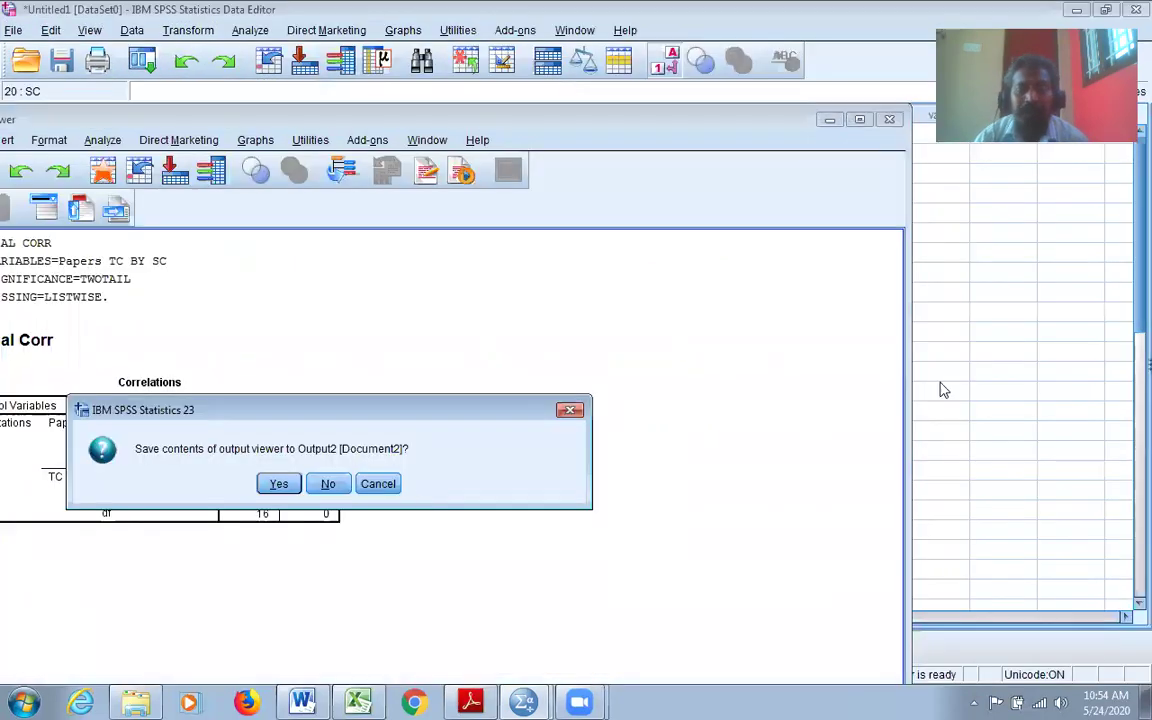
click(329, 483)
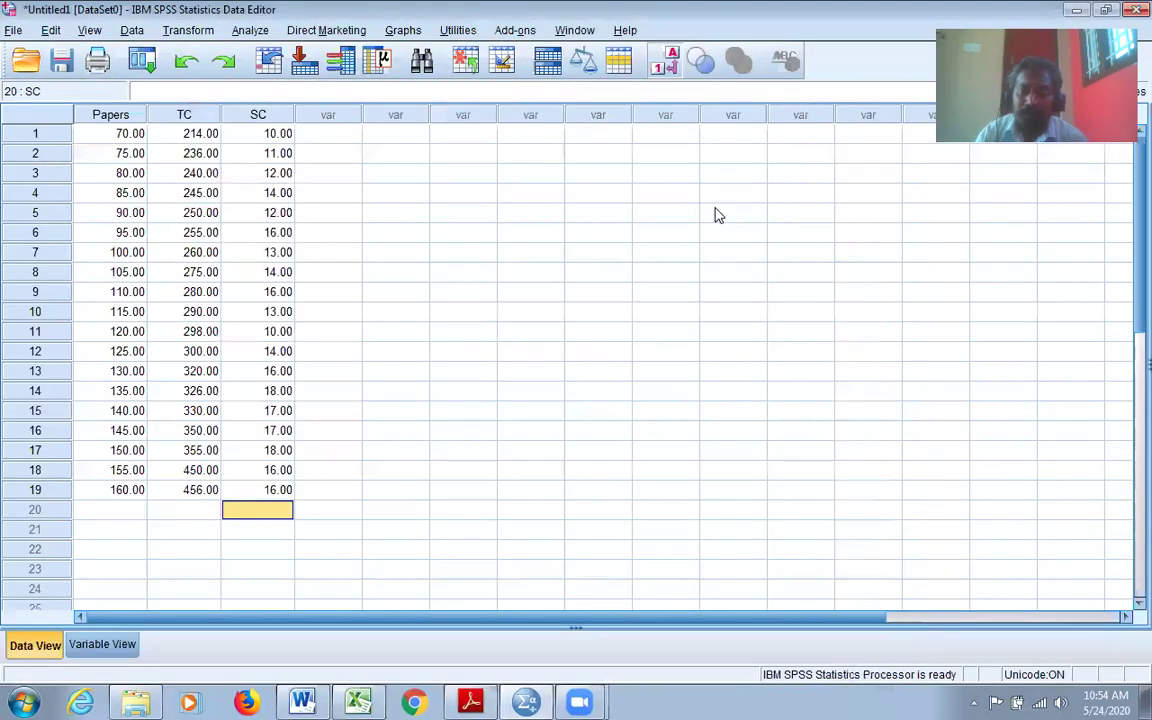